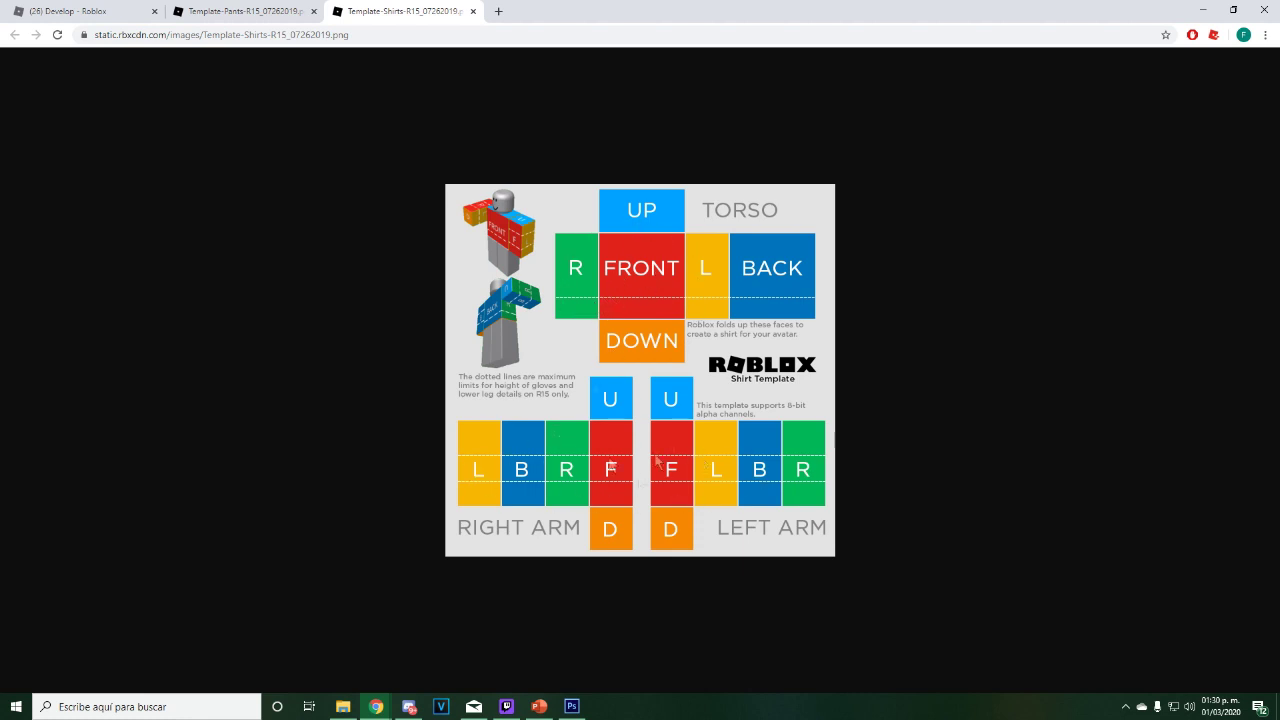
Go to the group's Create Pants page on Roblox and open the pants template image.
click(125, 11)
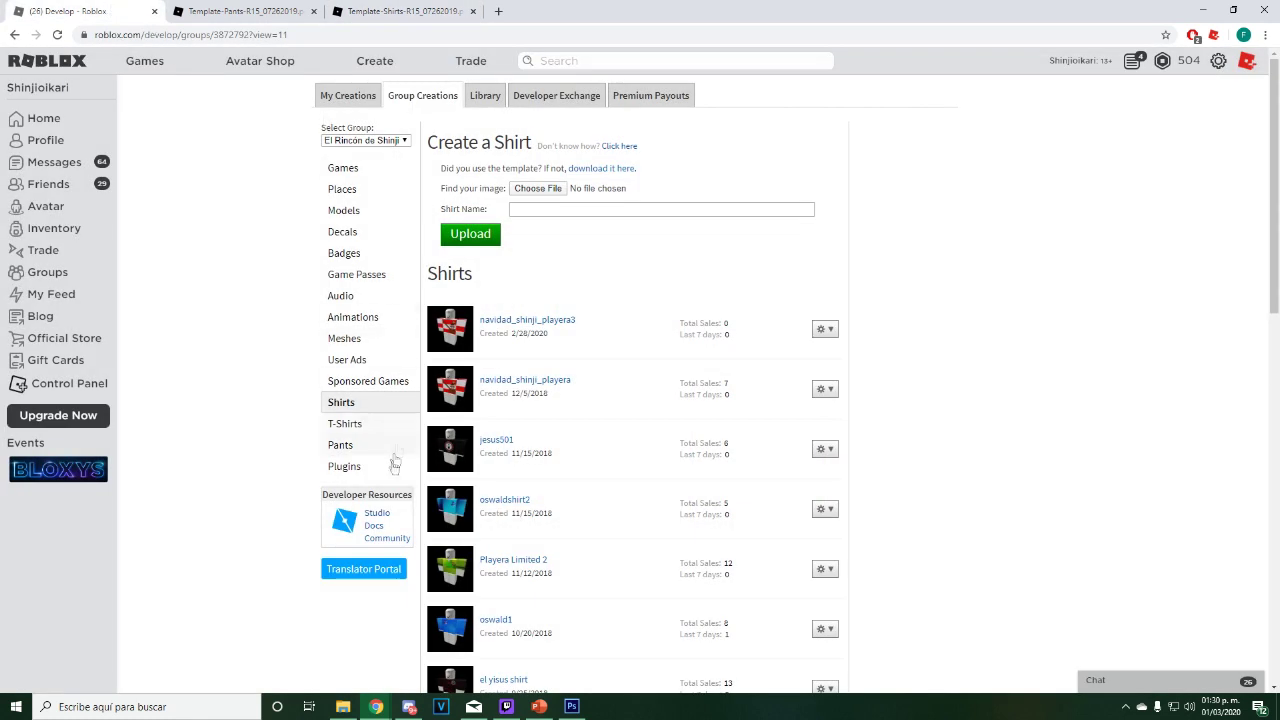
click(344, 448)
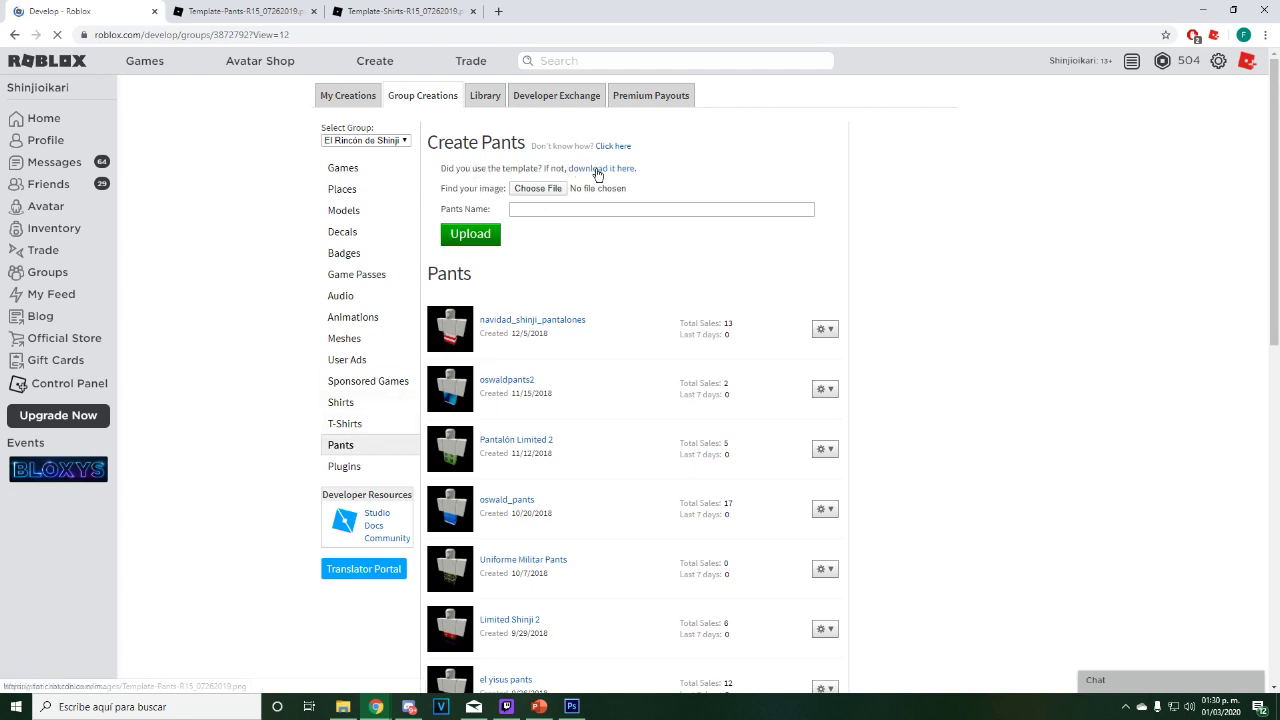
click(618, 179)
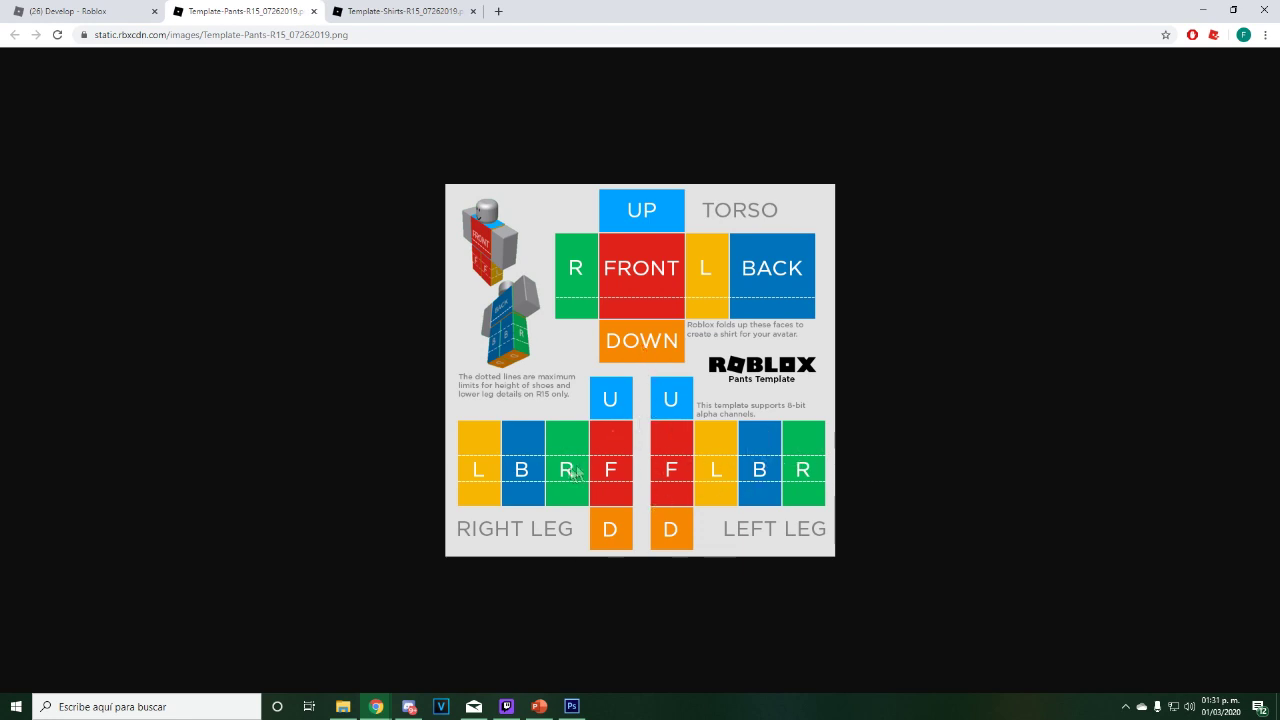
Save the pants template as the PNG image Template-Pants-R15_07262019 in the video de youtube folder.
right_click(666, 269)
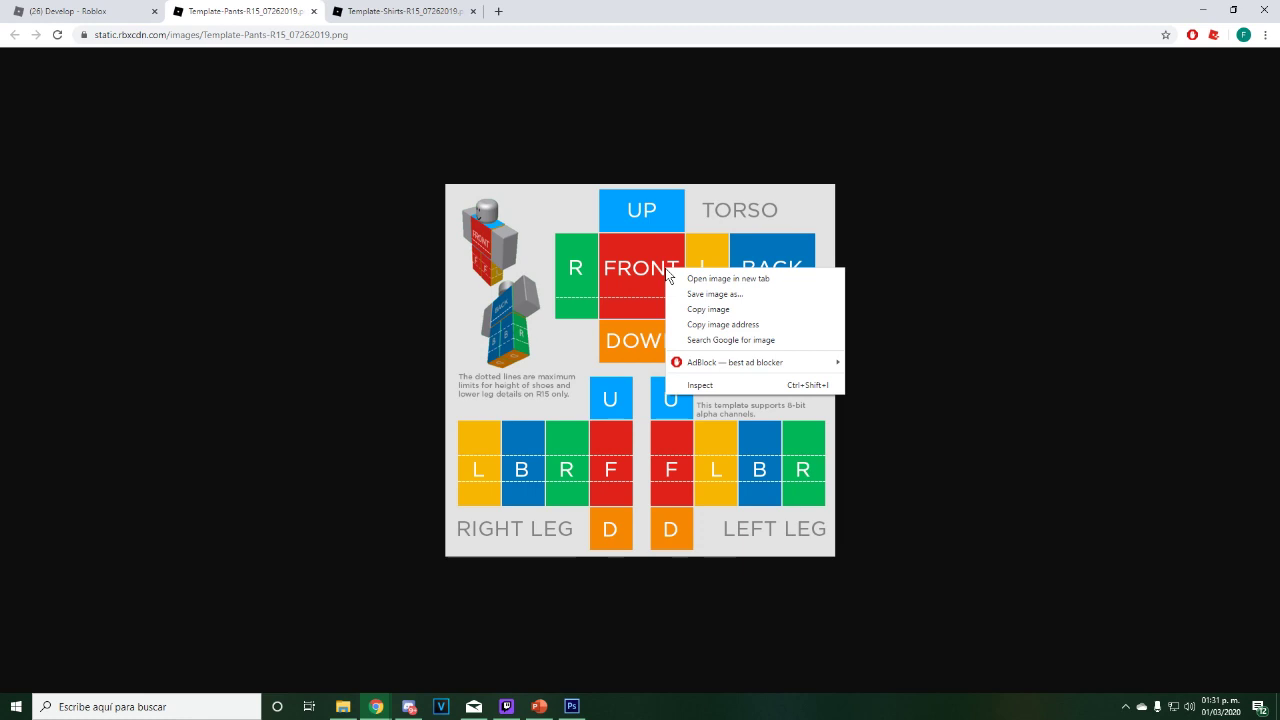
click(712, 294)
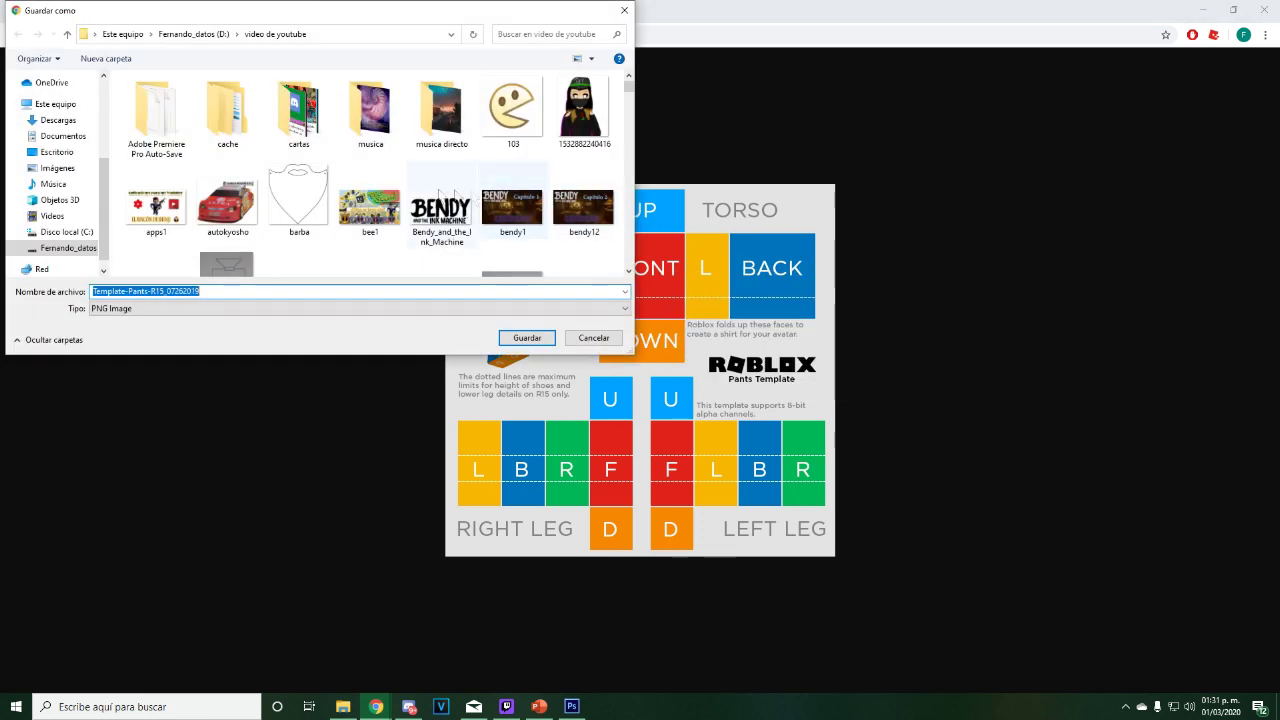
key(Return)
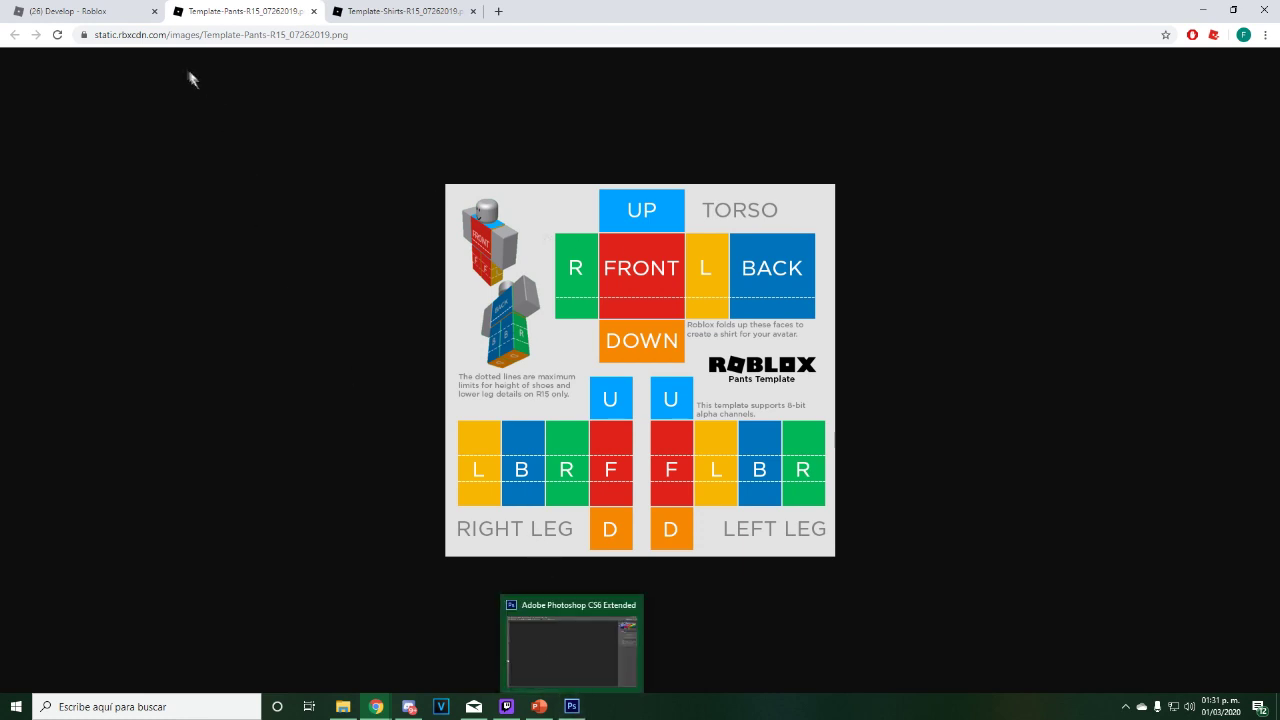
Switch to Photoshop and open the shirt template TemplateRoblox.png.
click(90, 11)
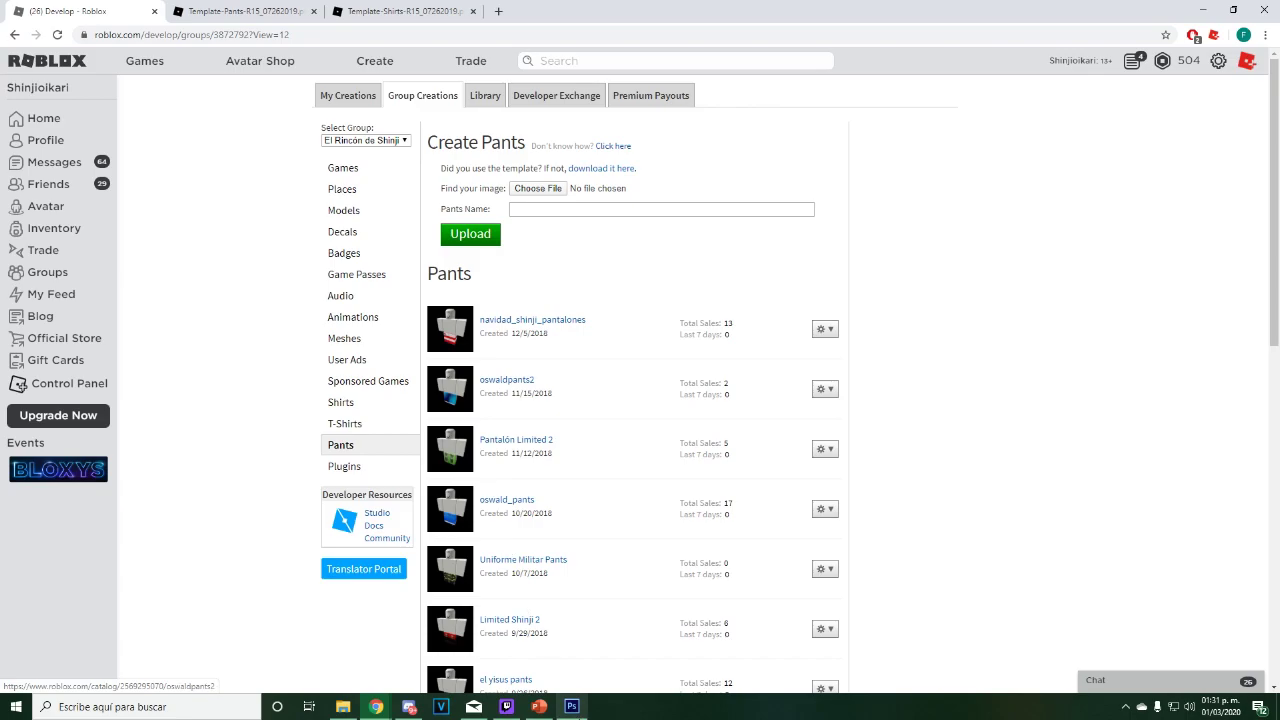
click(581, 710)
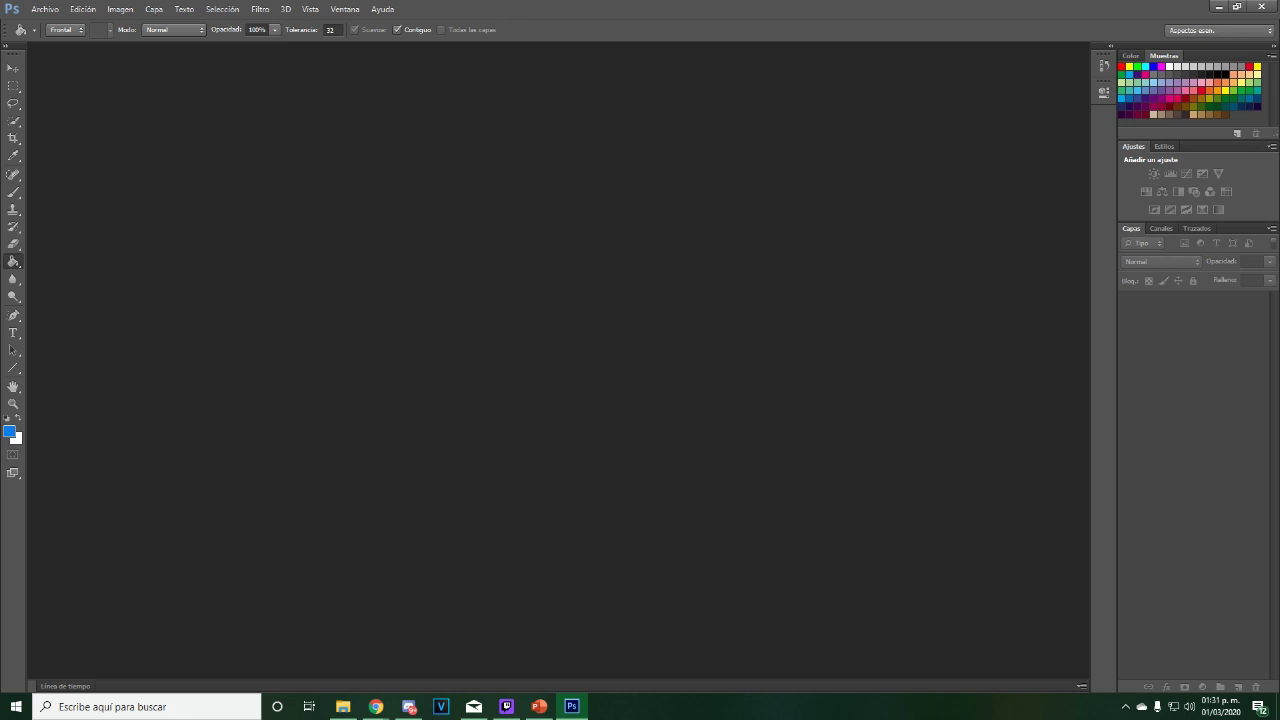
drag(1278, 242, 520, 261)
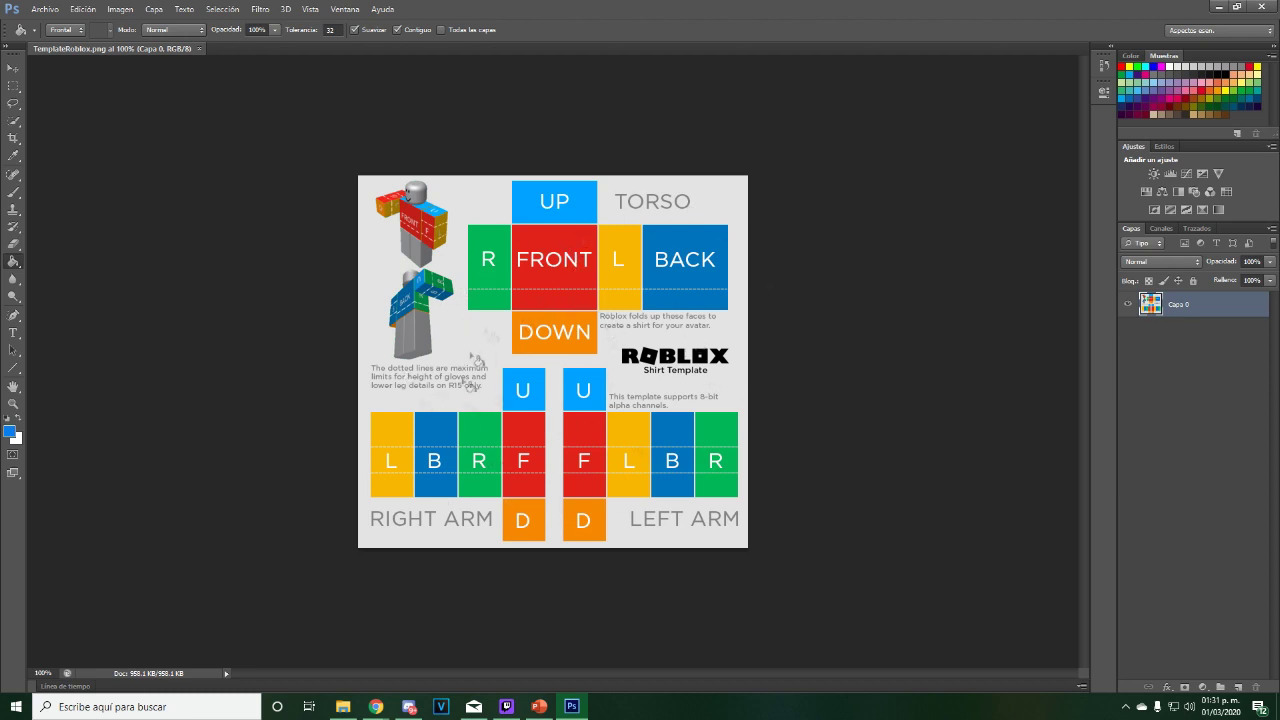
Set the Paint Bucket mode to Borrar and clear the torso's FRONT panel, including its leftover letter pieces.
click(538, 248)
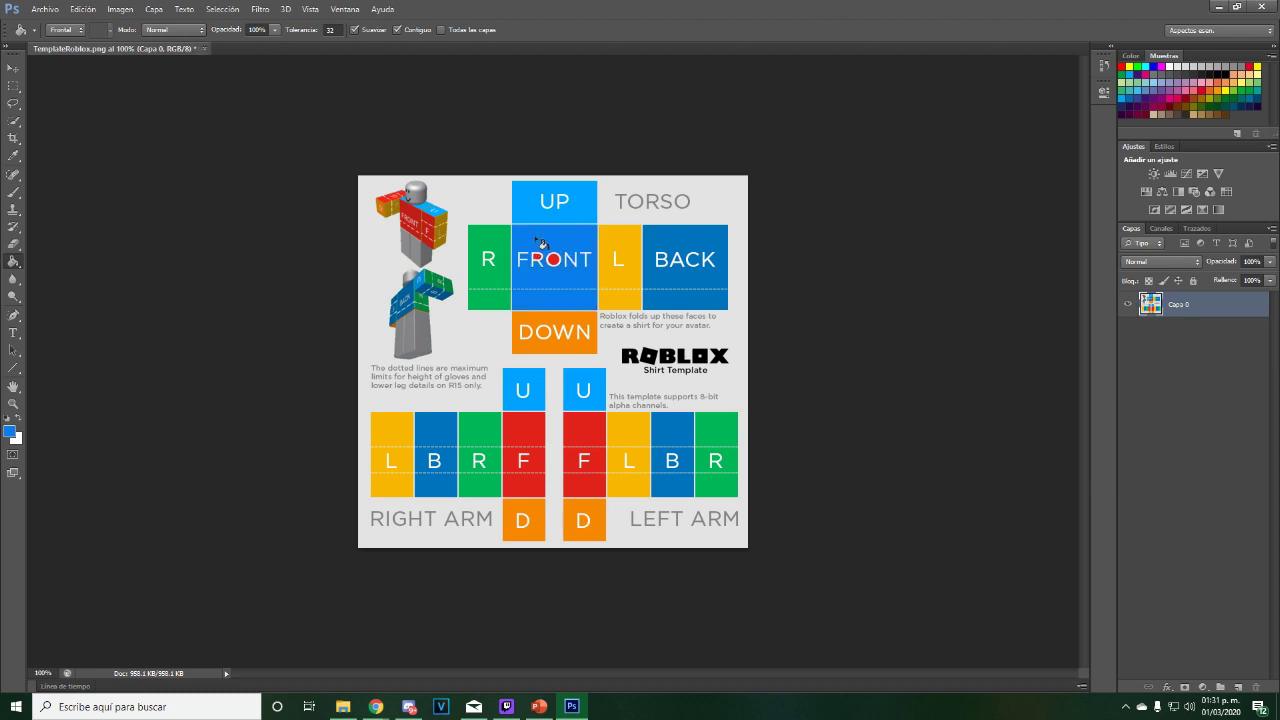
click(184, 29)
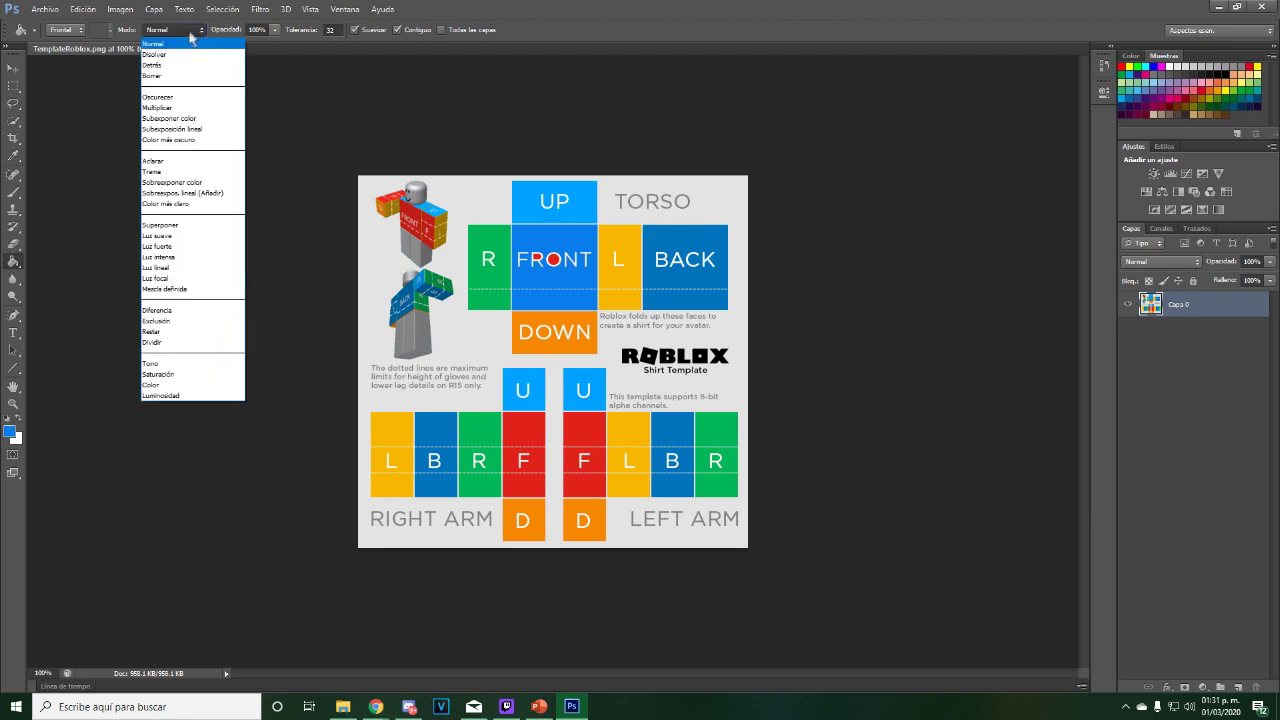
click(177, 78)
click(562, 244)
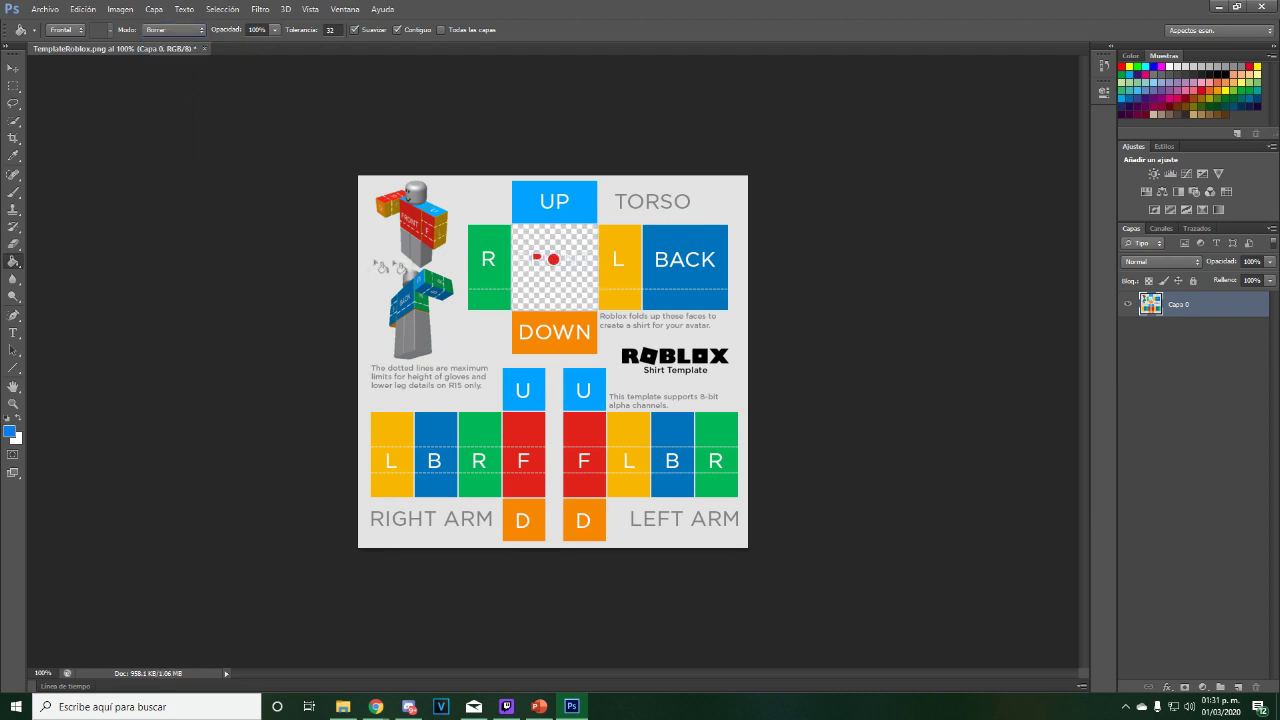
click(555, 262)
click(537, 259)
Clear the colour from the remaining torso and arm panels with the Paint Bucket in Borrar mode.
click(502, 252)
click(584, 212)
click(634, 266)
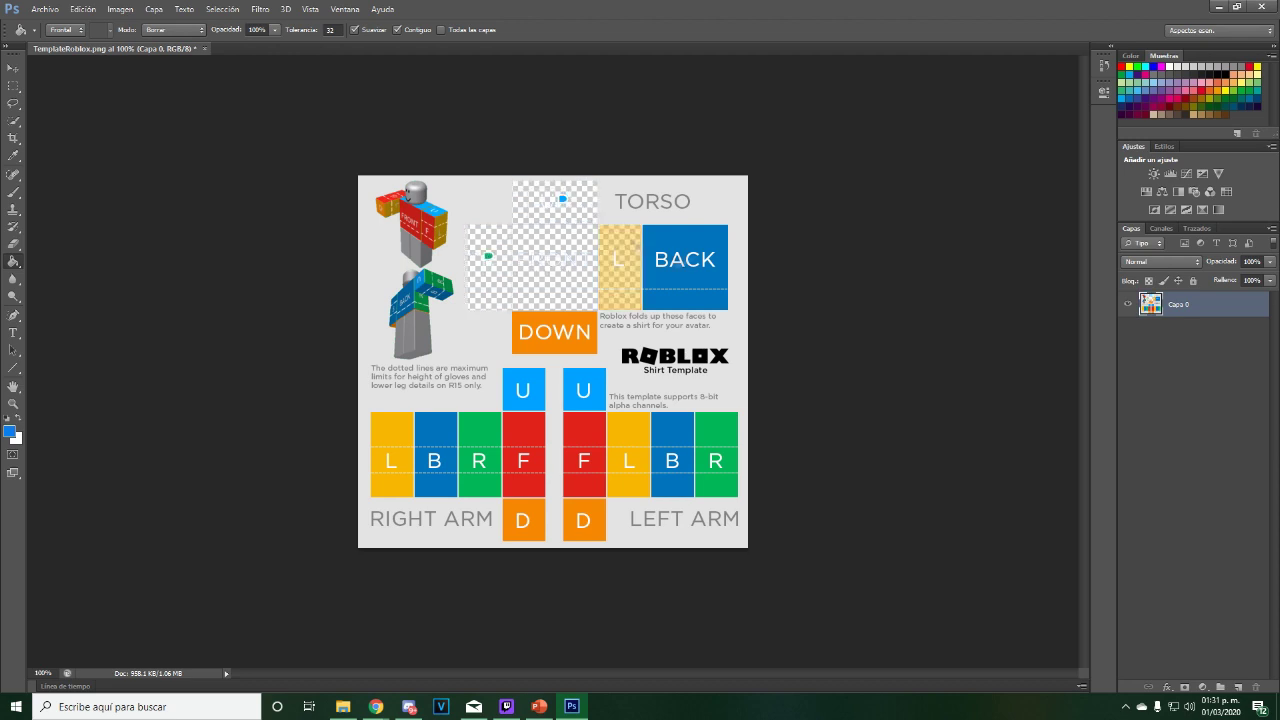
click(681, 274)
click(580, 342)
click(530, 398)
click(524, 437)
click(482, 438)
click(437, 438)
Erase the leftover lettering and lines on the torso's R and FRONT panels with the Eraser.
click(15, 247)
drag(486, 254, 490, 264)
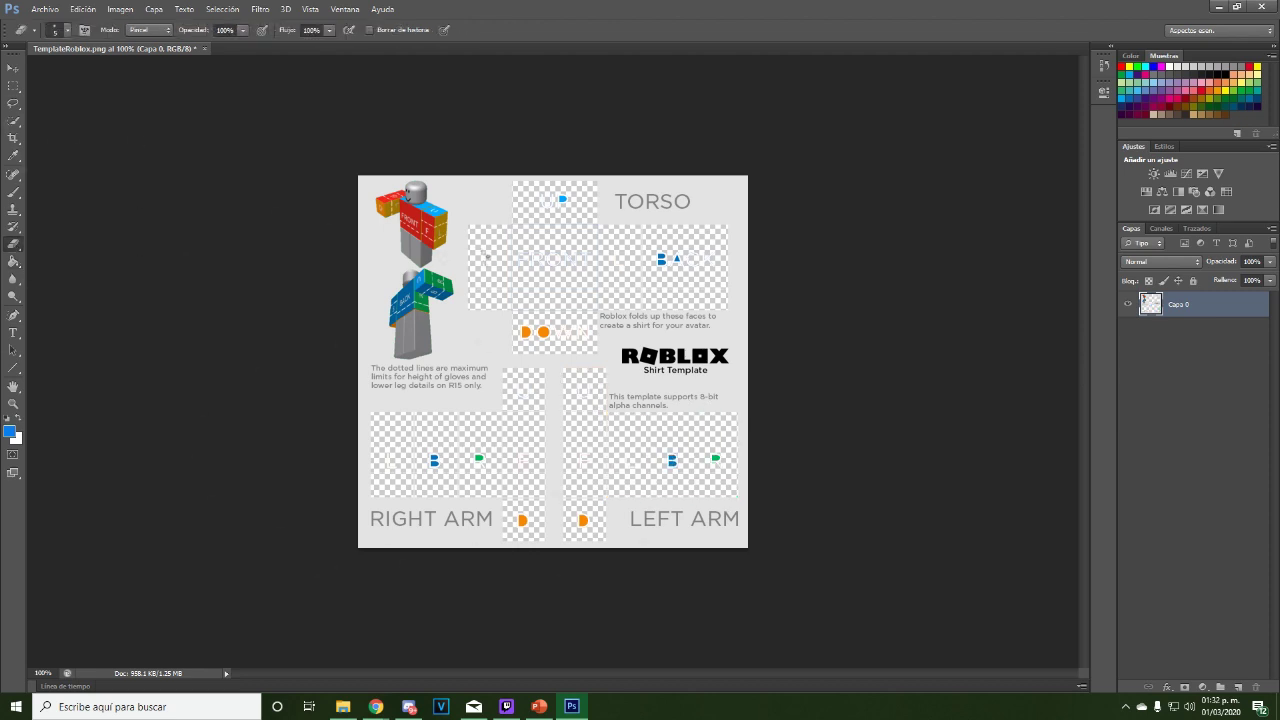
click(13, 404)
click(498, 260)
click(498, 260)
click(13, 245)
mouse_move(568, 242)
mouse_down()
mouse_move(606, 270)
mouse_move(778, 244)
mouse_up()
mouse_move(802, 163)
mouse_down()
mouse_move(803, 396)
mouse_move(566, 413)
mouse_move(542, 132)
mouse_move(541, 350)
mouse_up()
Erase the leftover lettering on the torso's DOWN, UP, L and BACK panels.
drag(574, 464, 770, 488)
drag(1084, 267, 1084, 221)
mouse_move(638, 244)
mouse_down()
mouse_move(696, 268)
mouse_move(706, 250)
mouse_up()
drag(853, 414, 878, 452)
scroll(580, 425, right, 5)
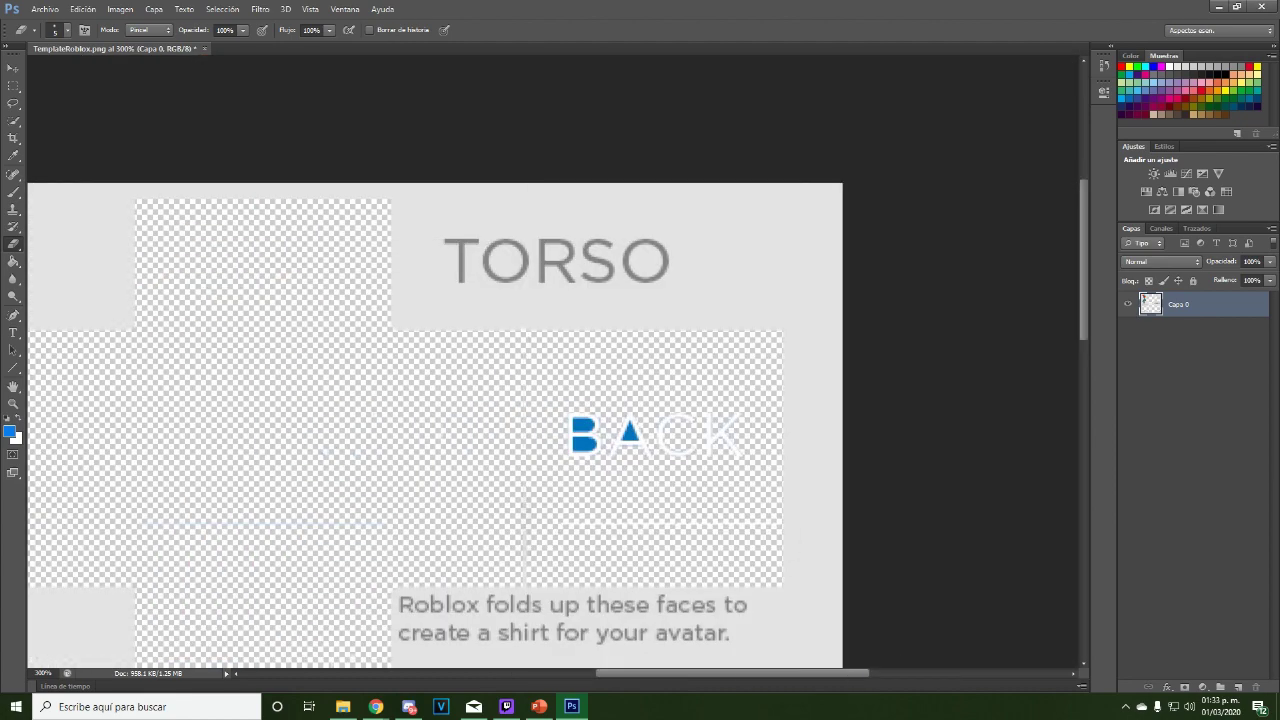
drag(691, 526, 587, 462)
Erase the leftover F and D lettering from the right arm's panels.
scroll(401, 347, down, 8)
scroll(401, 347, left, 4)
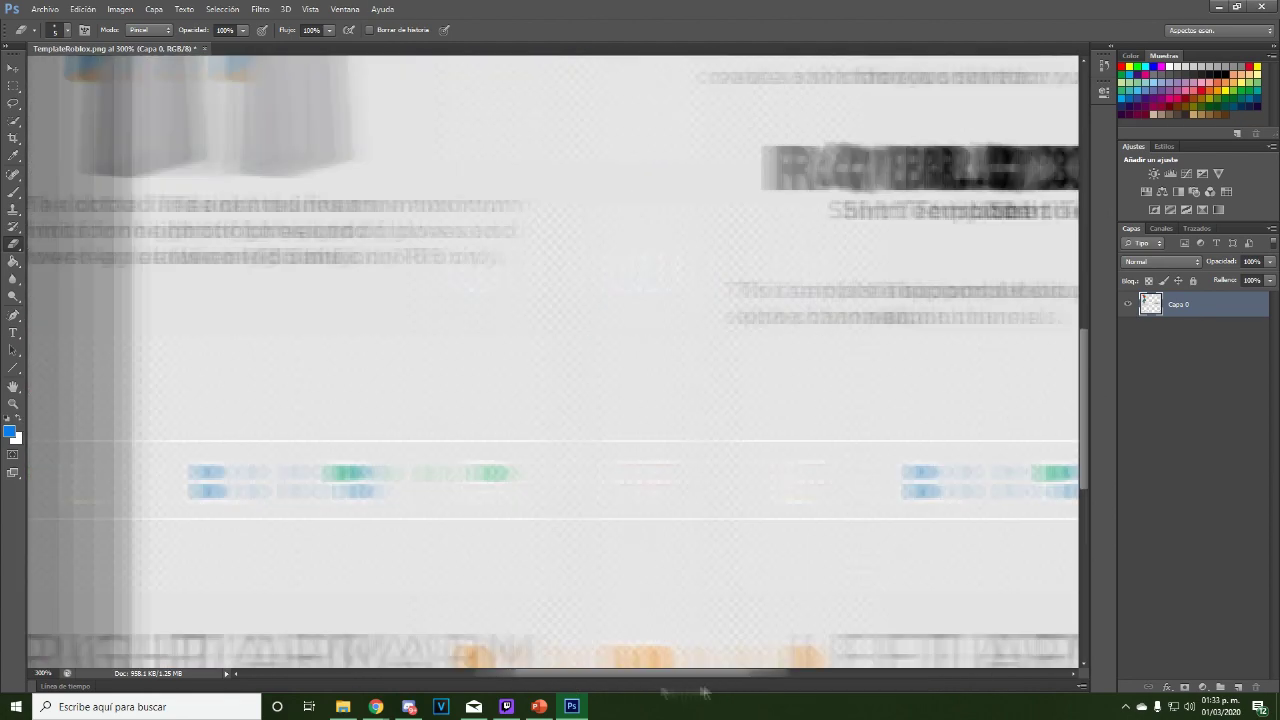
drag(458, 470, 476, 494)
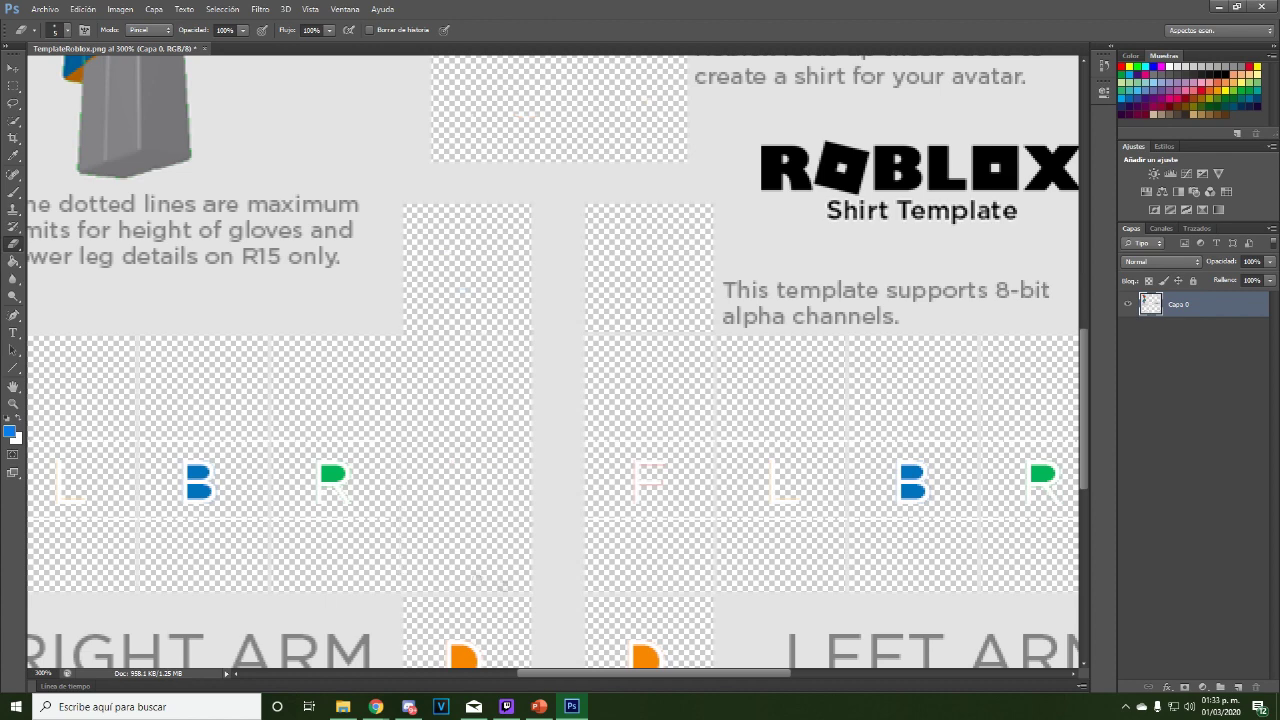
scroll(500, 586, down, 1)
drag(455, 578, 468, 592)
Enlarge the Eraser brush and erase the remaining L, B and R lettering and dotted lines from the right arm.
scroll(468, 590, left, 4)
click(67, 31)
click(141, 71)
click(529, 394)
key(ctrl+z)
click(67, 31)
drag(153, 143, 154, 148)
click(100, 140)
mouse_move(612, 407)
mouse_down()
mouse_move(515, 416)
mouse_move(474, 400)
mouse_up()
Erase all leftover lettering and dotted lines from the left arm's panels and return the view to 100%.
scroll(286, 334, right, 6)
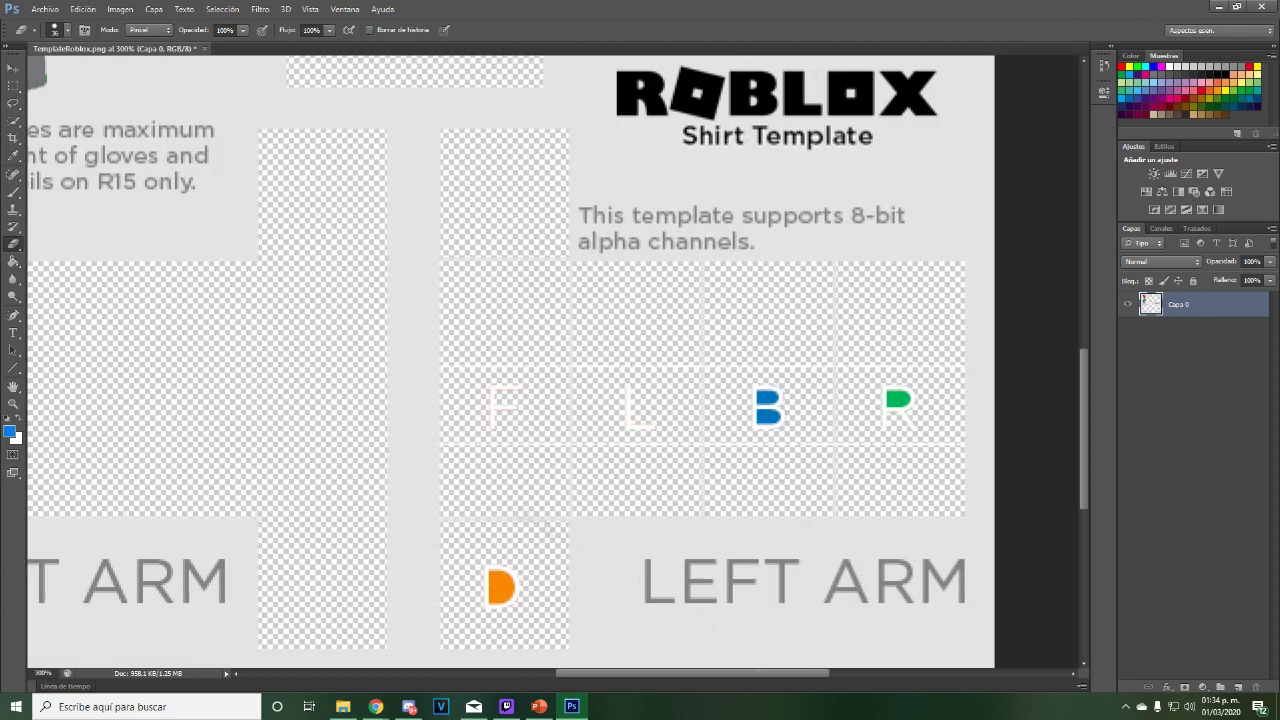
mouse_move(630, 405)
mouse_down()
mouse_move(850, 440)
mouse_move(780, 400)
mouse_up()
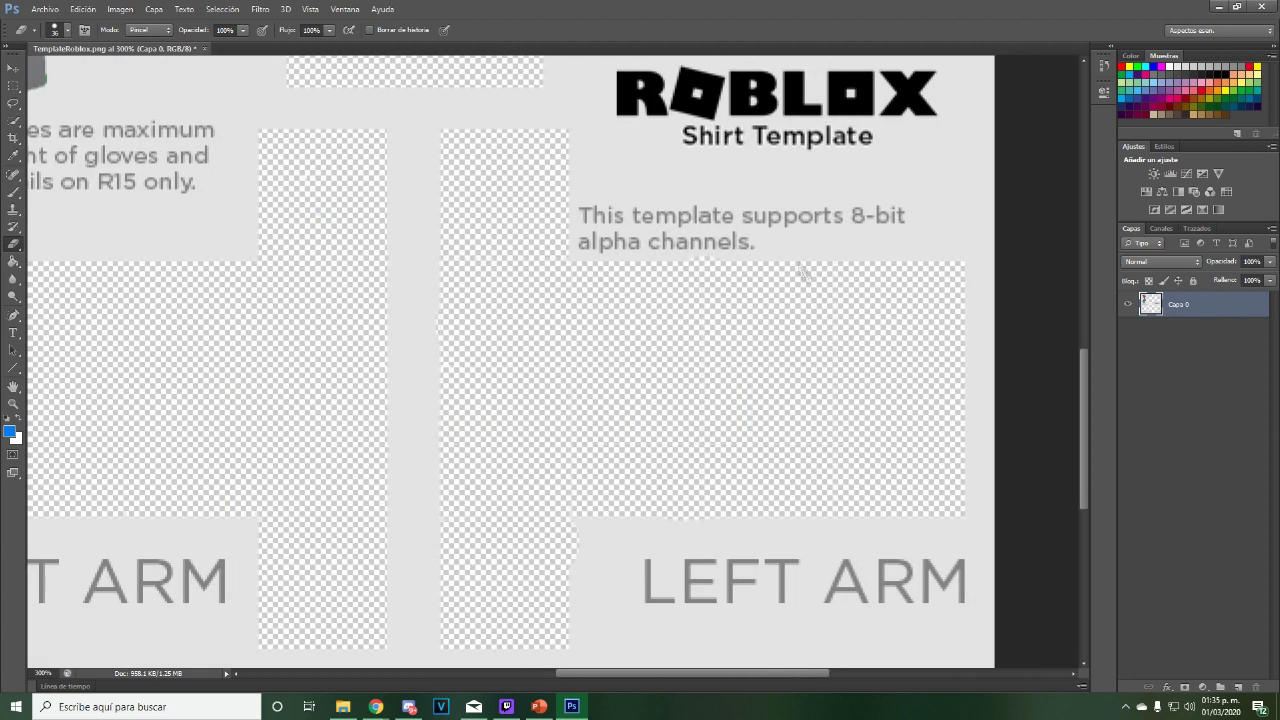
drag(1084, 406, 1084, 340)
drag(54, 673, 0, 668)
key(ctrl+1)
key(v)
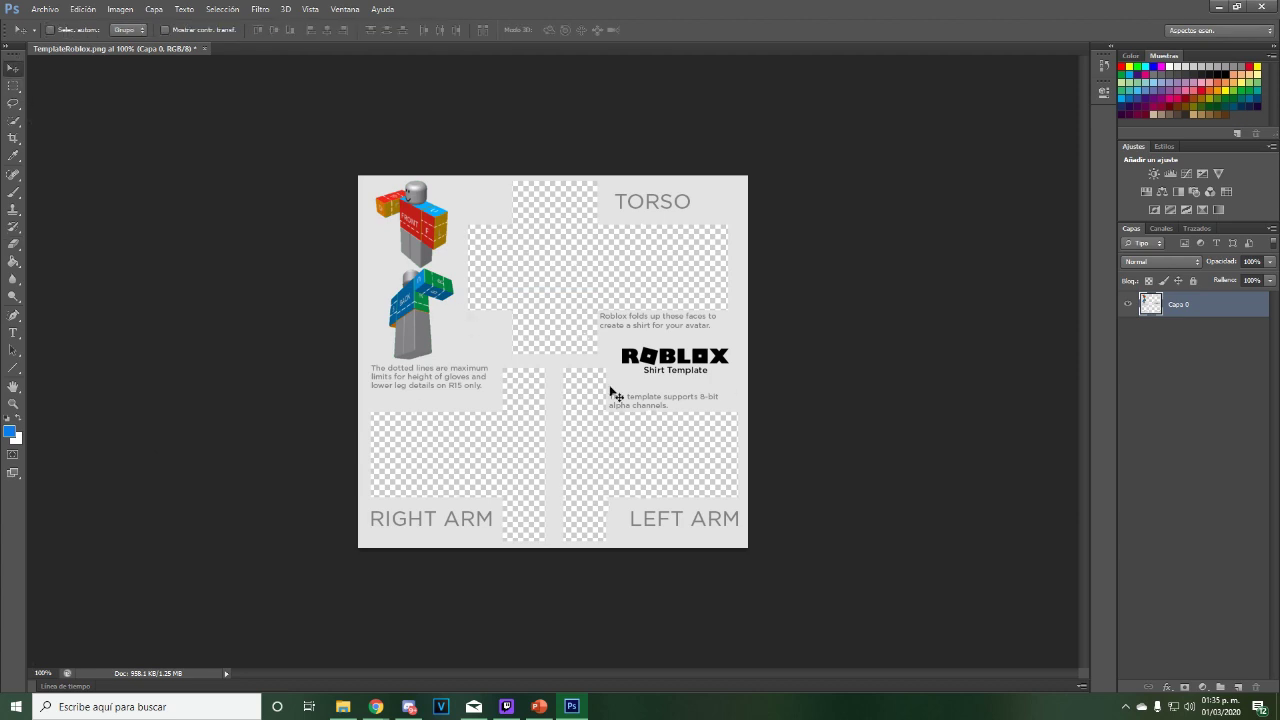
key(e)
key(v)
click(13, 243)
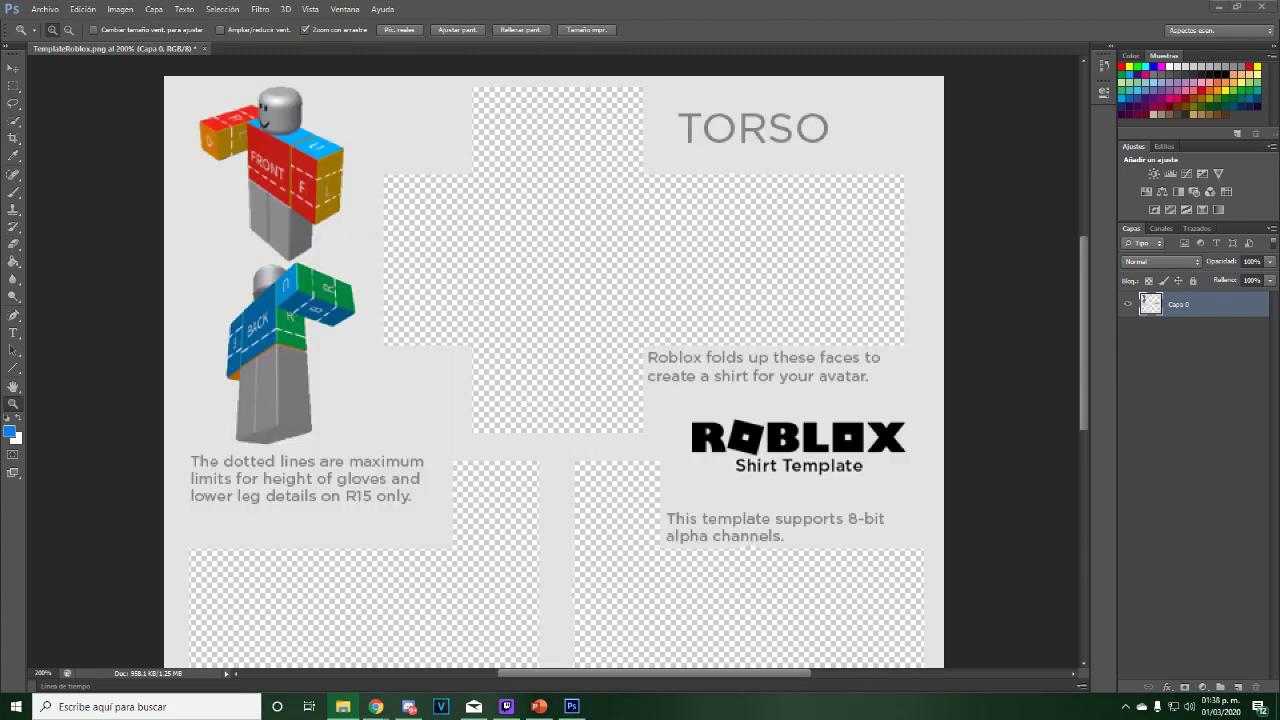
Place the rojo2 texture image in the template and stretch it across the torso's R, FRONT, L and BACK row.
drag(1279, 300, 513, 249)
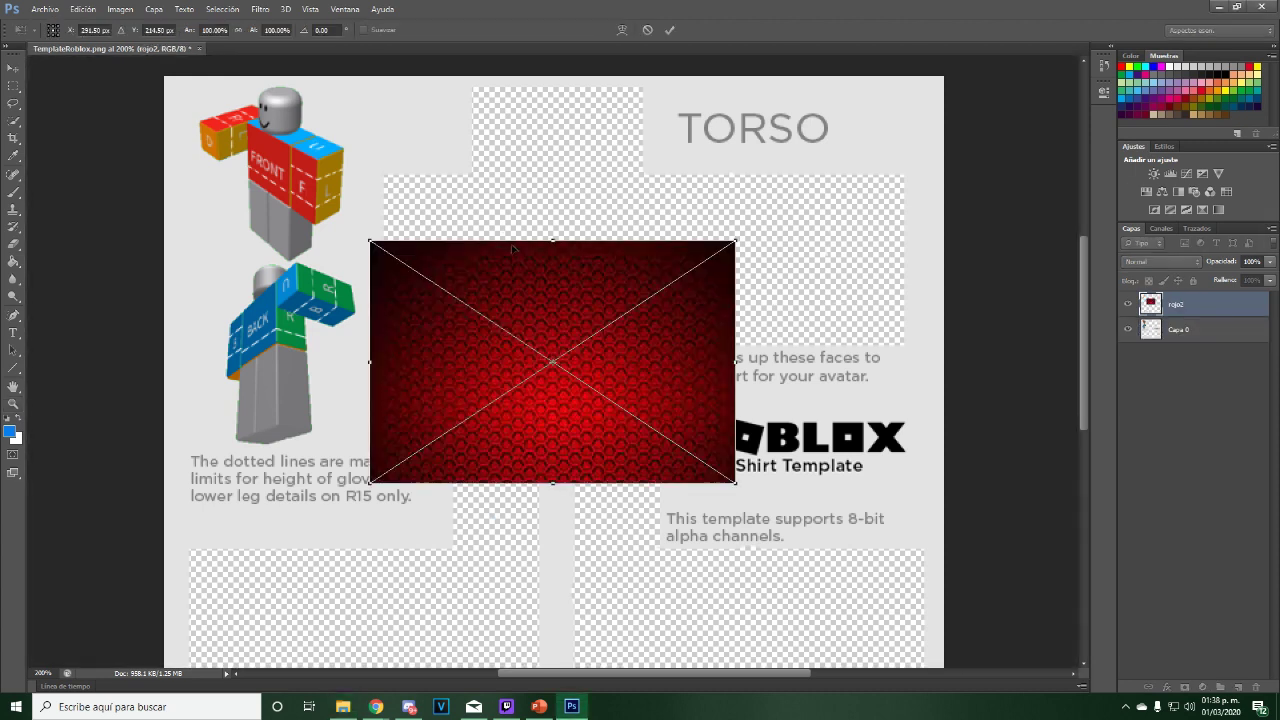
drag(563, 299, 578, 263)
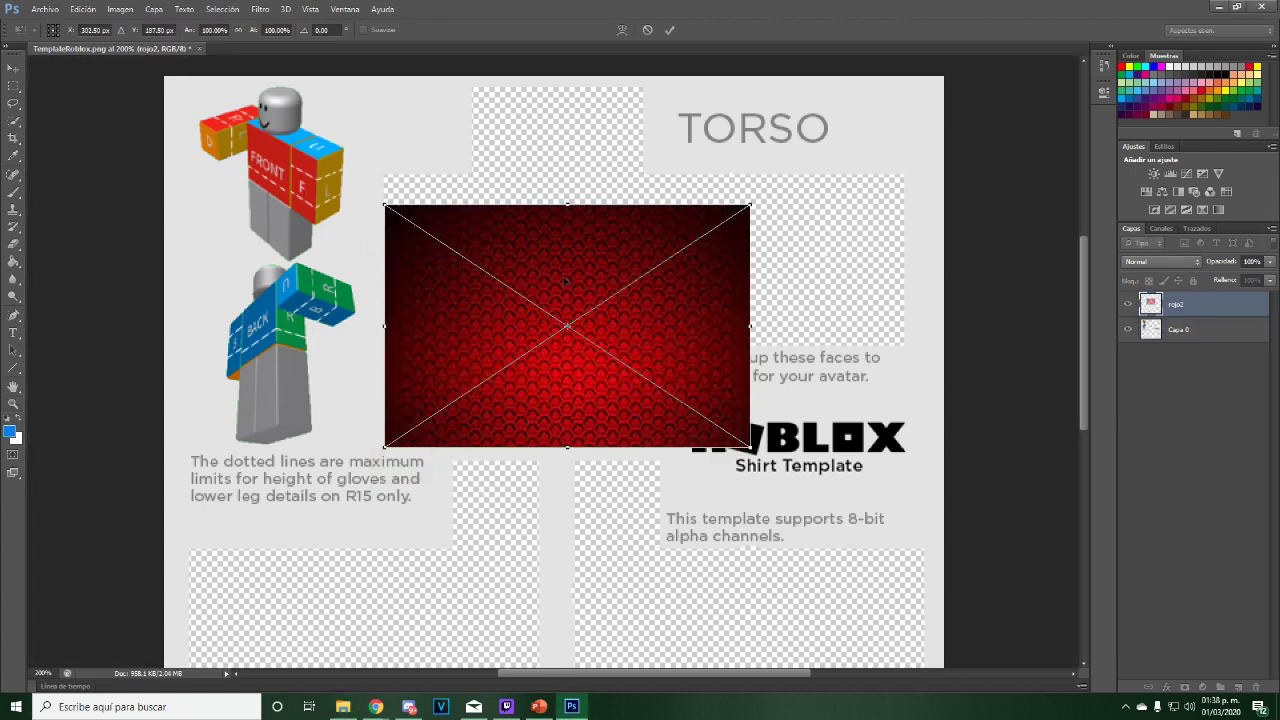
drag(753, 203, 620, 278)
drag(496, 355, 501, 248)
drag(625, 337, 904, 344)
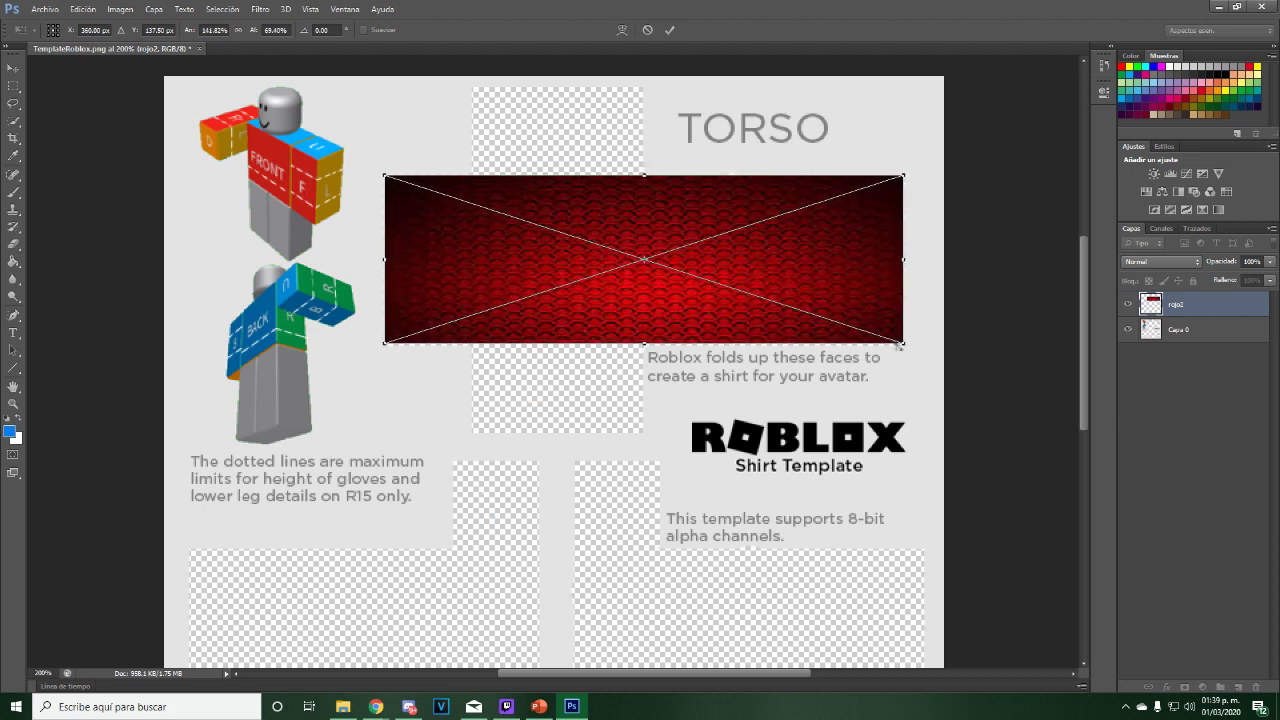
Shrink the placed rojo2 texture to fit only the torso's FRONT panel and commit the placement.
drag(905, 175, 663, 191)
mouse_move(547, 233)
mouse_down()
mouse_move(602, 235)
mouse_move(598, 218)
mouse_move(544, 218)
mouse_up()
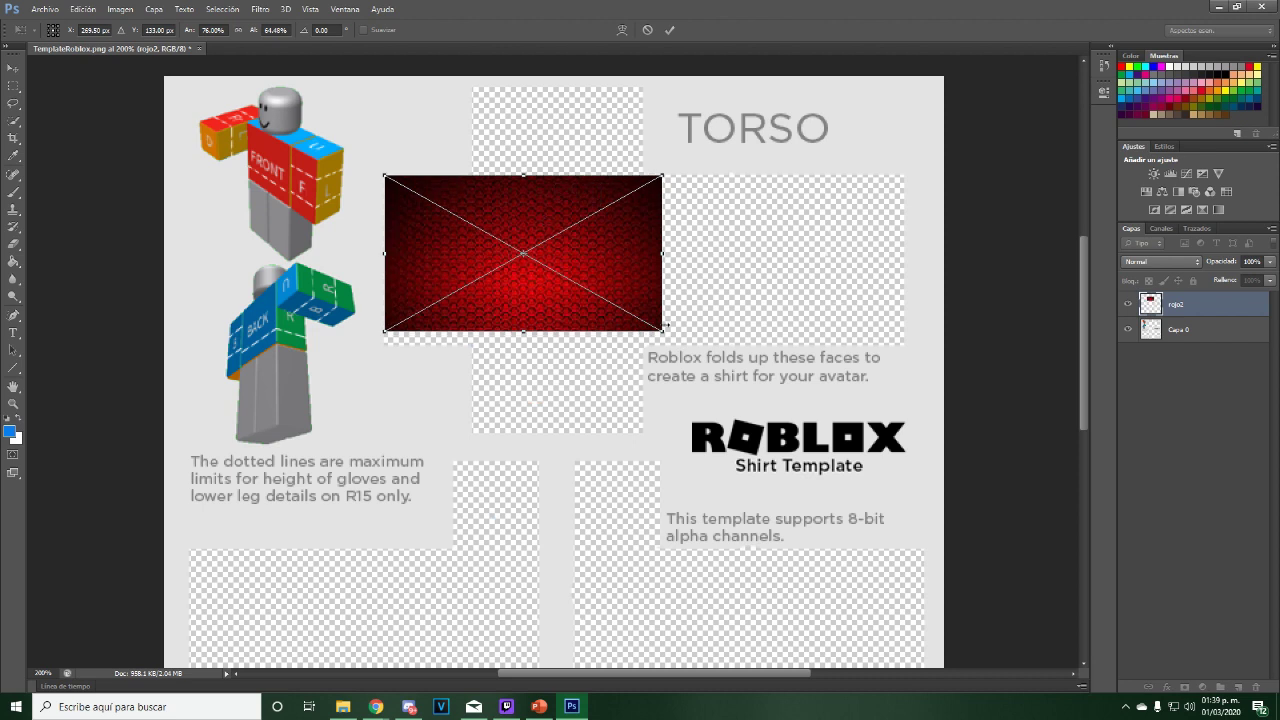
drag(664, 332, 726, 344)
drag(715, 346, 646, 346)
drag(385, 176, 470, 175)
key(Return)
Place the rojo2 texture a second time, fit it onto the torso's UP panel and commit it.
click(582, 252)
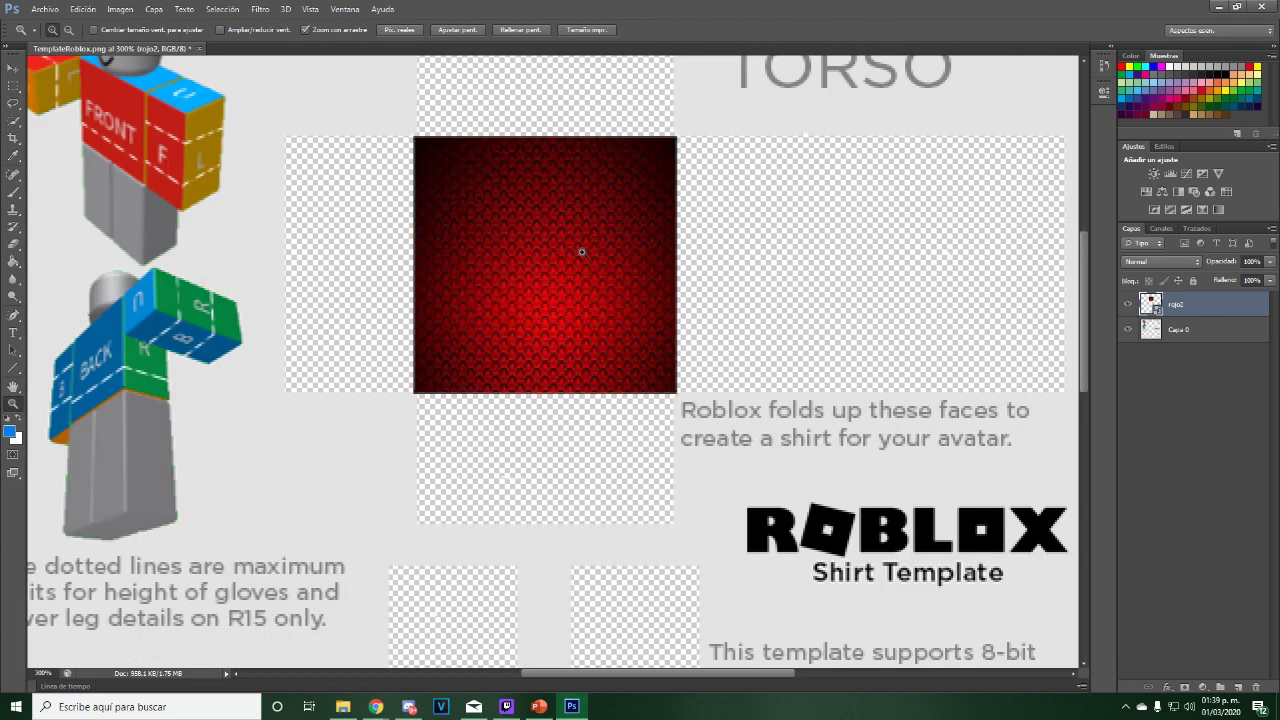
scroll(582, 252, up, 1)
key(alt+Tab)
drag(276, 170, 414, 263)
drag(832, 546, 677, 432)
drag(527, 345, 527, 160)
drag(546, 238, 546, 201)
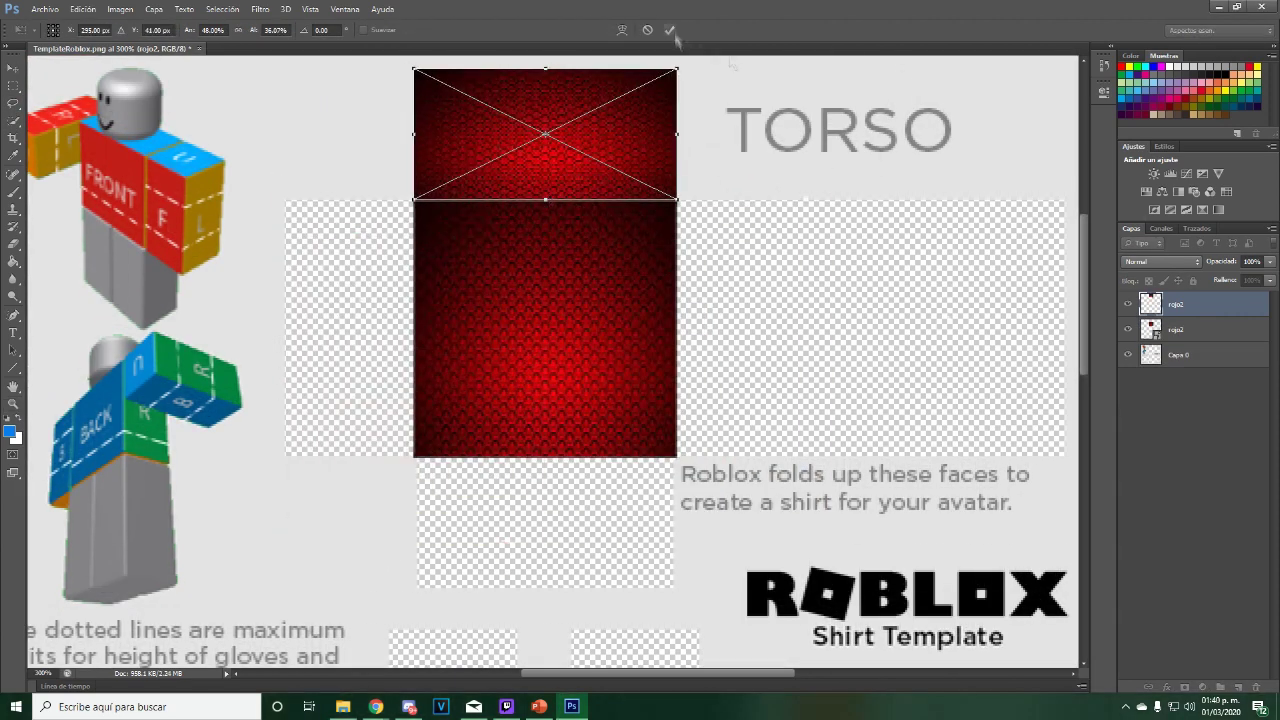
click(673, 31)
click(595, 134)
click(14, 246)
click(1180, 355)
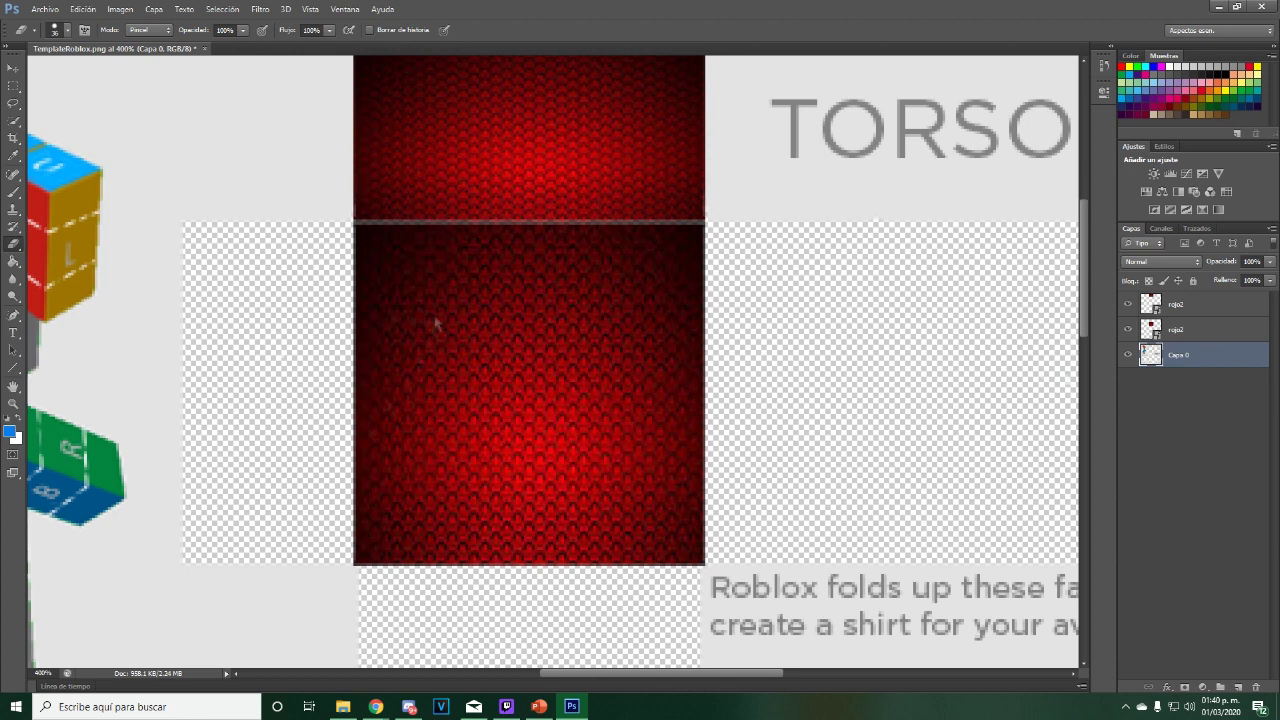
Duplicate the UP panel's rojo2 layer and move the copy onto the torso's DOWN panel.
click(1186, 306)
click(14, 68)
scroll(595, 176, down, 3)
key(ctrl+v)
key(ctrl+z)
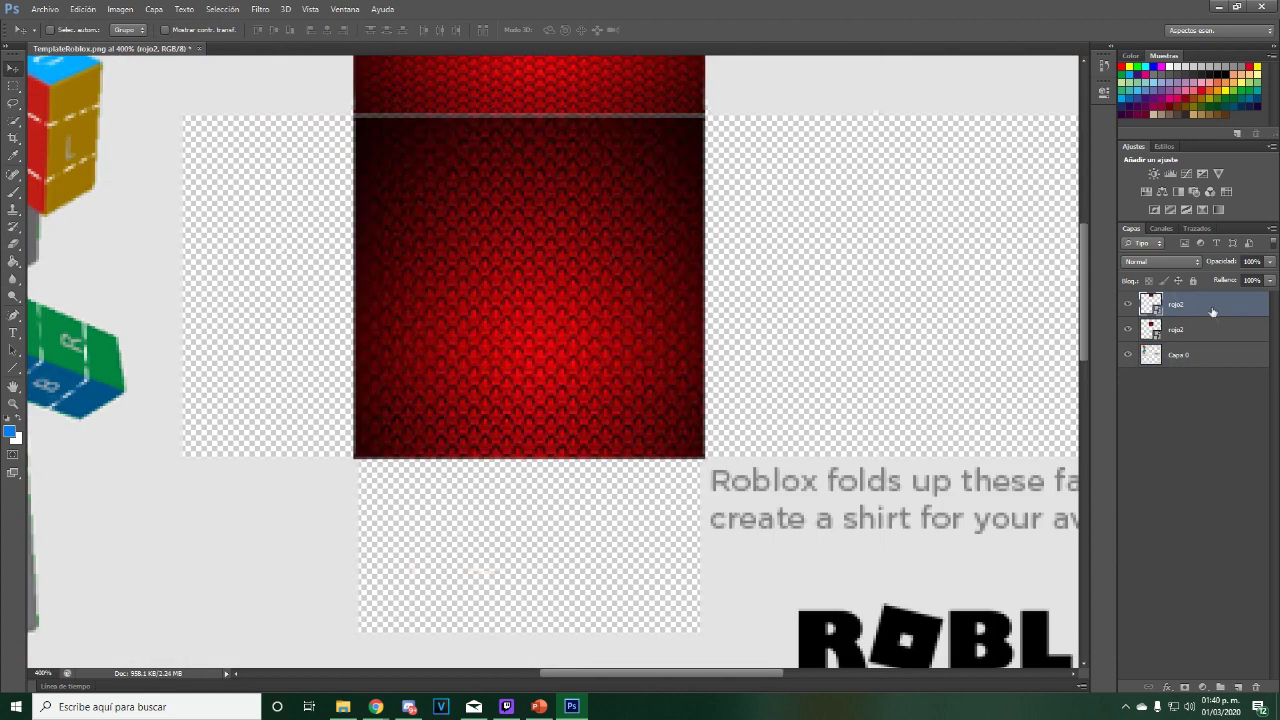
right_click(1213, 311)
click(1130, 221)
click(765, 226)
click(1190, 330)
right_click(1208, 305)
key(Escape)
drag(591, 72, 591, 579)
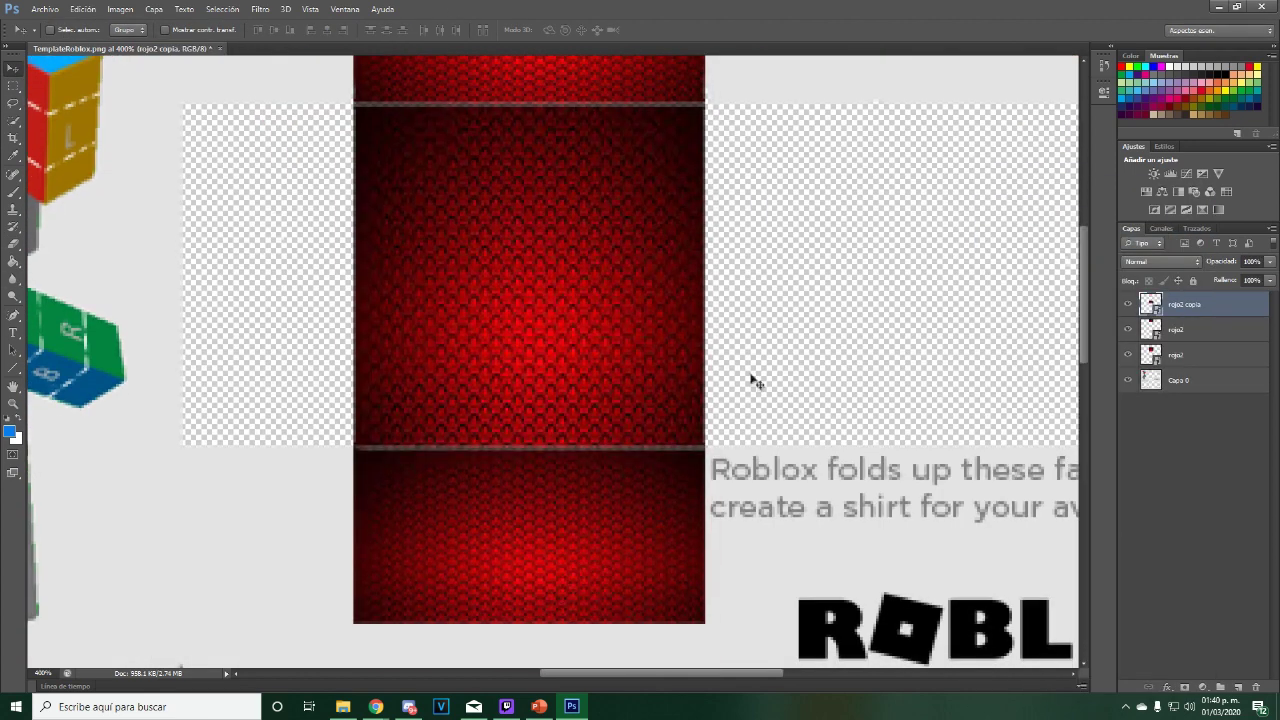
key(ctrl+v)
drag(283, 188, 273, 213)
key(Delete)
Add another rojo2 texture, resize it to fill the torso's R panel and commit it.
click(1180, 330)
key(ctrl+v)
drag(917, 591, 354, 446)
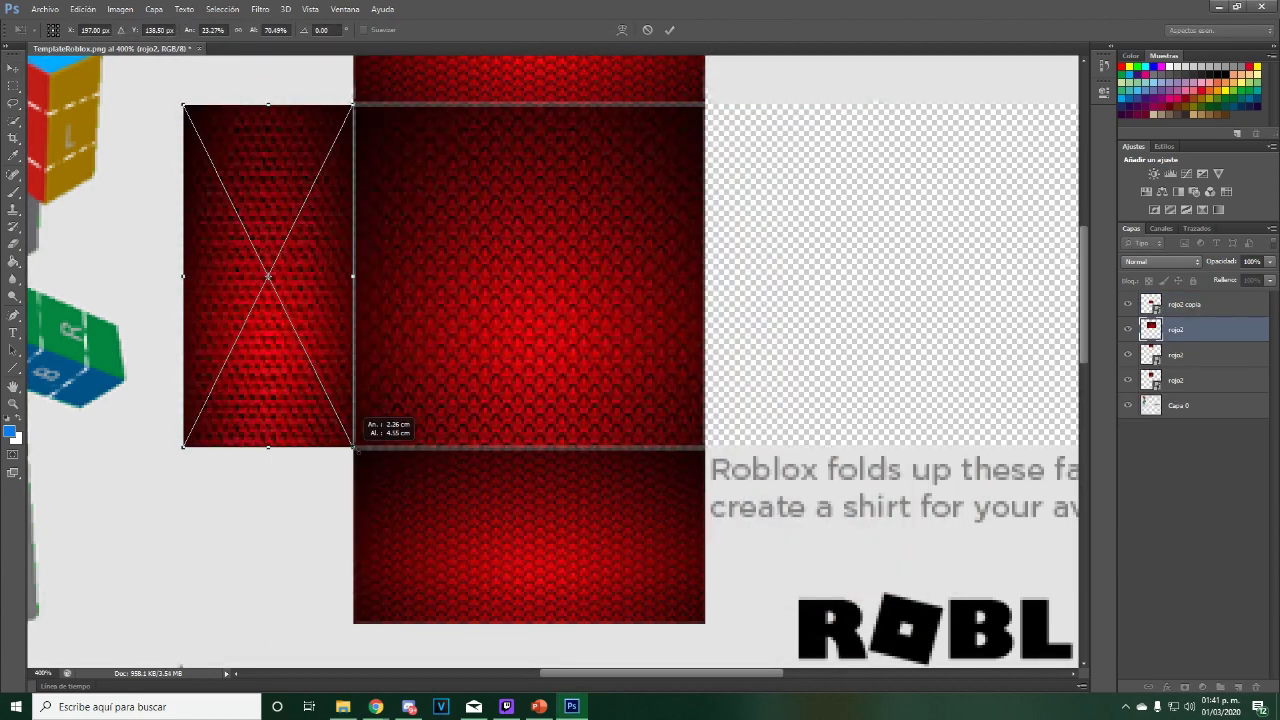
key(Return)
Duplicate the R panel's rojo2 layer and move the copy onto the torso's L panel.
right_click(1192, 329)
click(1108, 207)
key(Return)
right_click(1221, 328)
key(Escape)
drag(263, 276, 786, 275)
Duplicate the FRONT panel's rojo2 layer and move the copy onto the torso's BACK panel.
right_click(1211, 407)
click(1108, 207)
key(Return)
right_click(1207, 406)
drag(527, 275, 1050, 275)
key(ctrl+minus)
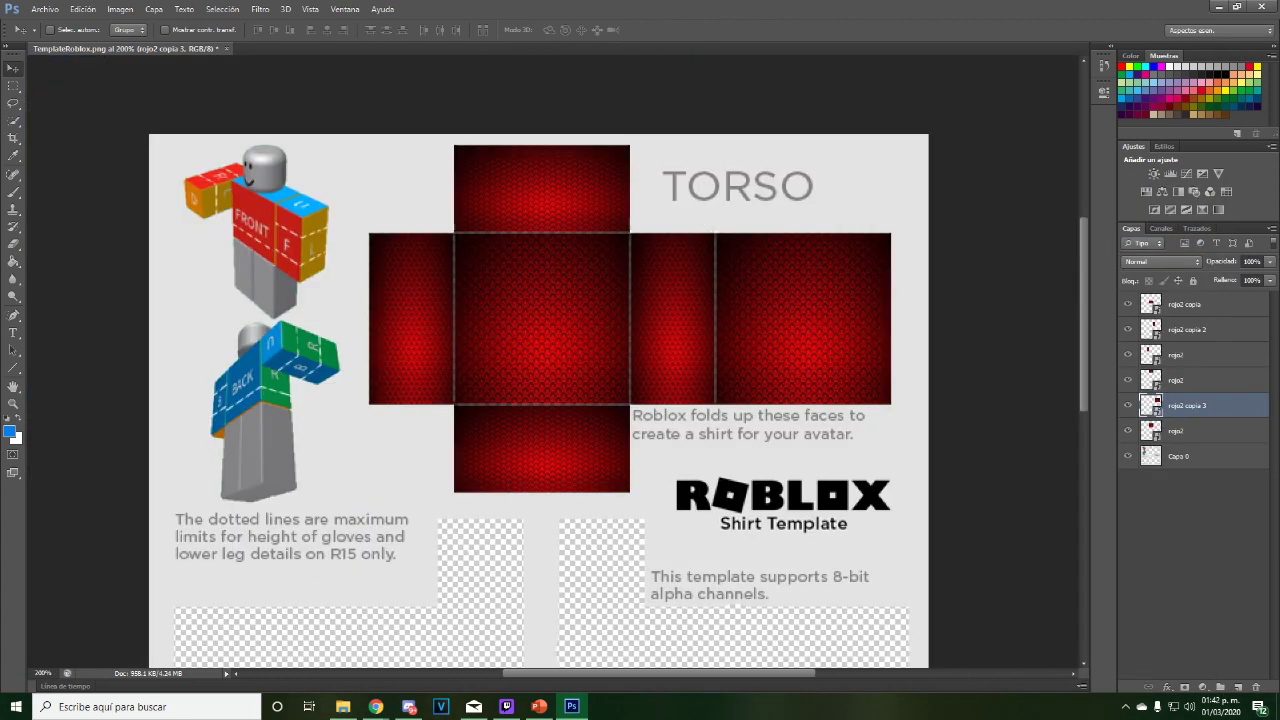
drag(1279, 300, 560, 300)
drag(233, 134, 752, 616)
drag(765, 630, 585, 402)
drag(591, 410, 523, 303)
key(Escape)
Place the miembro1 logo image and scale it down onto the upper right of the torso's FRONT panel.
drag(1279, 300, 560, 340)
drag(390, 200, 660, 474)
drag(687, 499, 593, 278)
key(Return)
Draw two black 1 px vertical lines down the FRONT panel beside the logo, directly above the panel's texture layer.
click(1203, 432)
click(1203, 356)
click(1203, 381)
click(1203, 457)
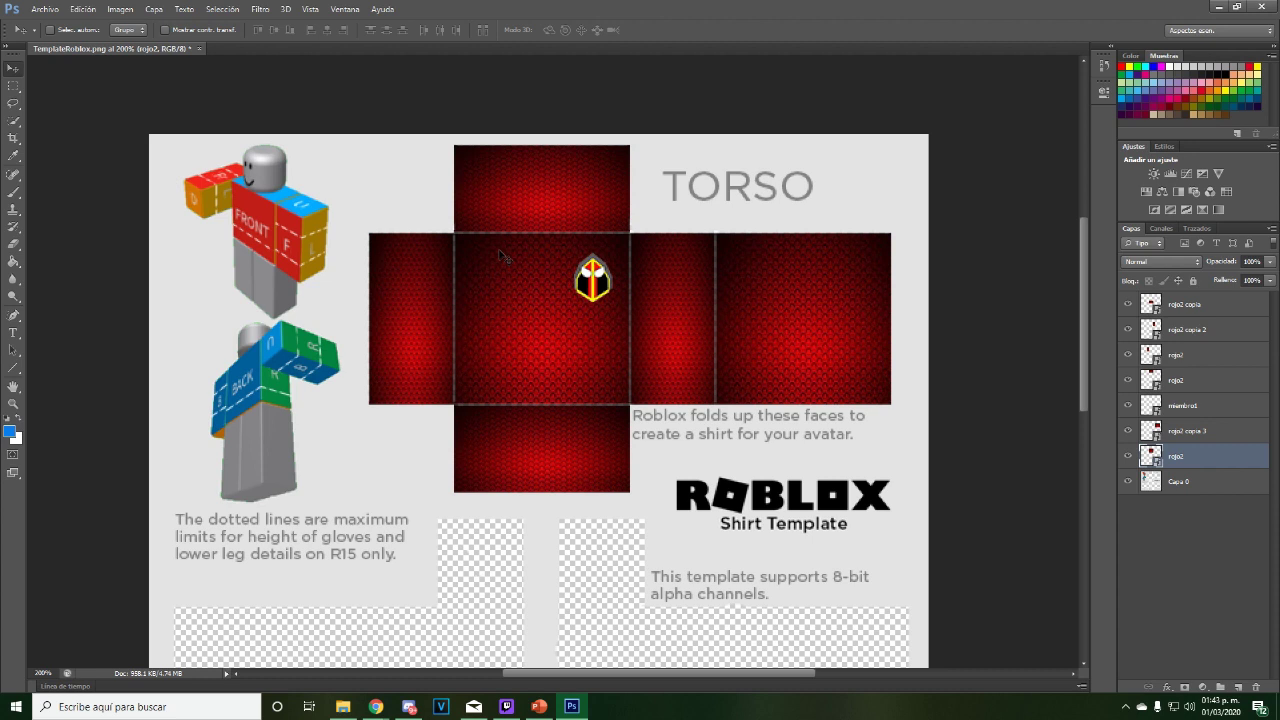
click(13, 368)
mouse_move(542, 405)
mouse_down()
mouse_move(542, 234)
mouse_move(527, 402)
mouse_up()
key(ctrl+z)
click(10, 431)
click(458, 357)
click(774, 181)
key(Escape)
drag(538, 233, 538, 405)
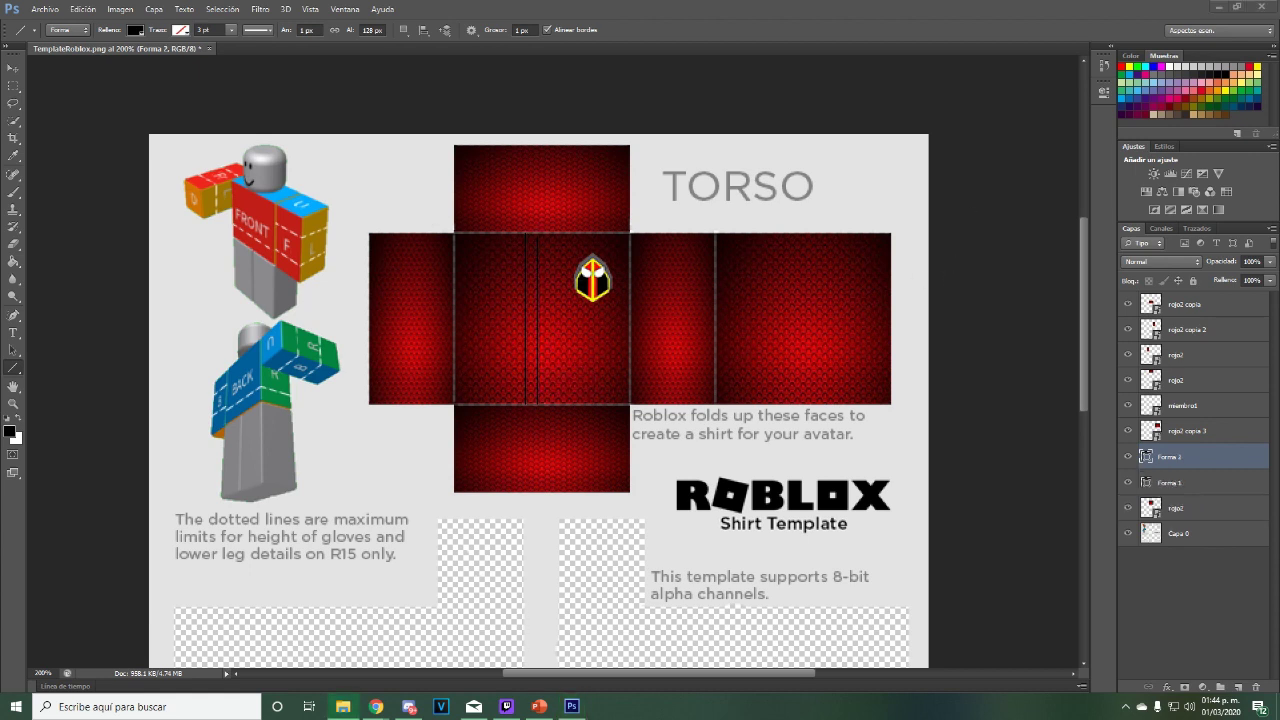
Place the textura_rojo image, fit it as a strip between the two vertical lines on the FRONT panel and commit it.
drag(1279, 320, 698, 314)
drag(758, 362, 396, 345)
drag(374, 272, 552, 254)
drag(574, 343, 537, 343)
key(Return)
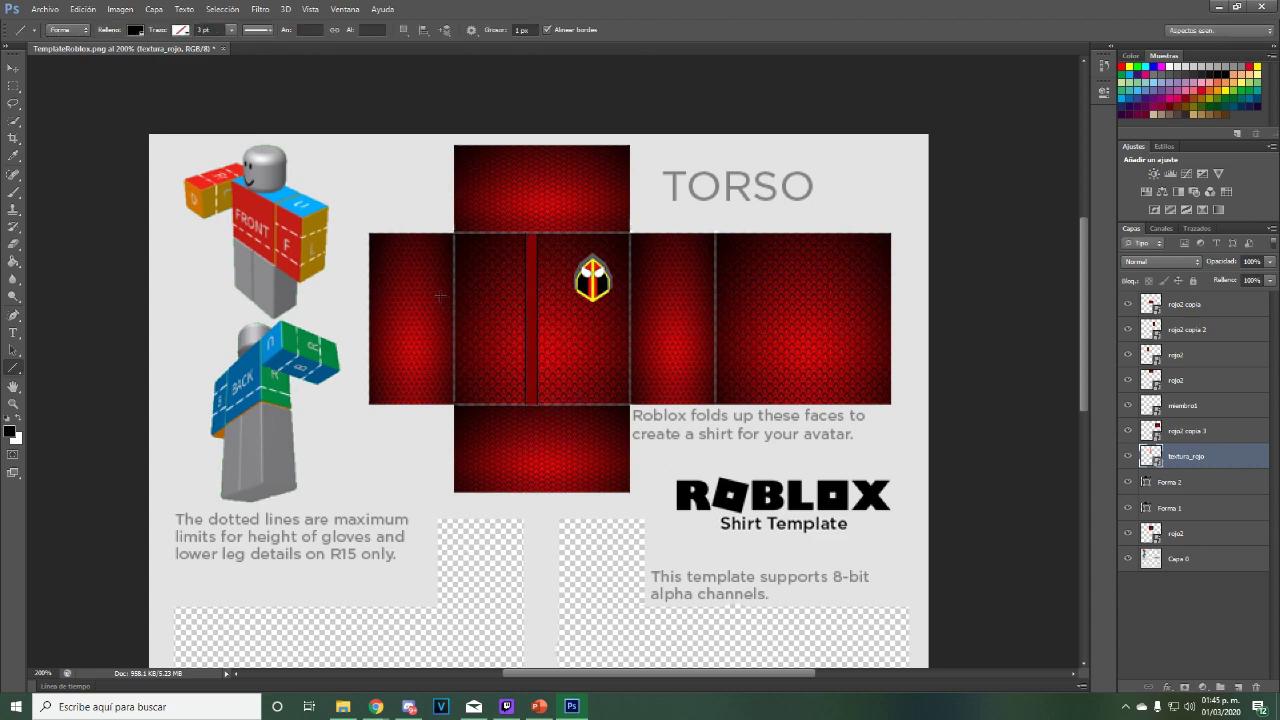
Place the rojo2 image and resize it to cover the full wide band of the RIGHT ARM section.
scroll(1084, 361, down, 5)
drag(1279, 380, 740, 385)
drag(558, 318, 363, 377)
drag(360, 301, 371, 368)
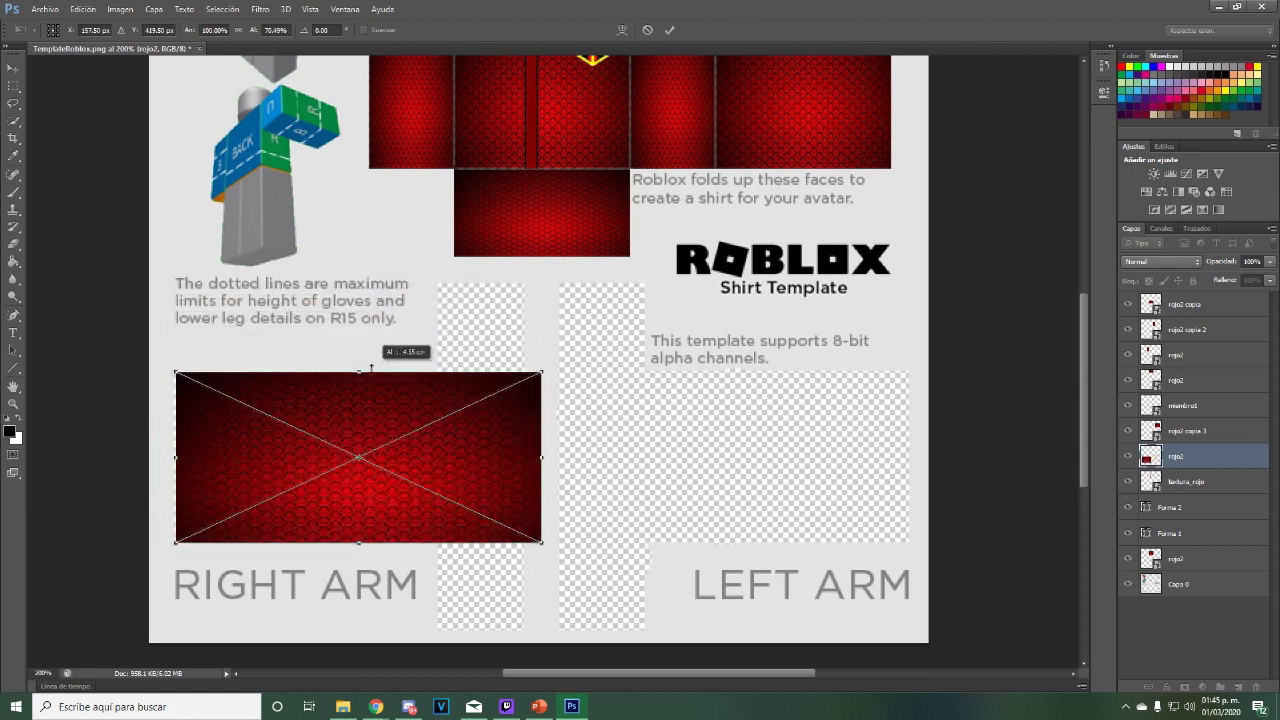
drag(541, 457, 524, 452)
key(Return)
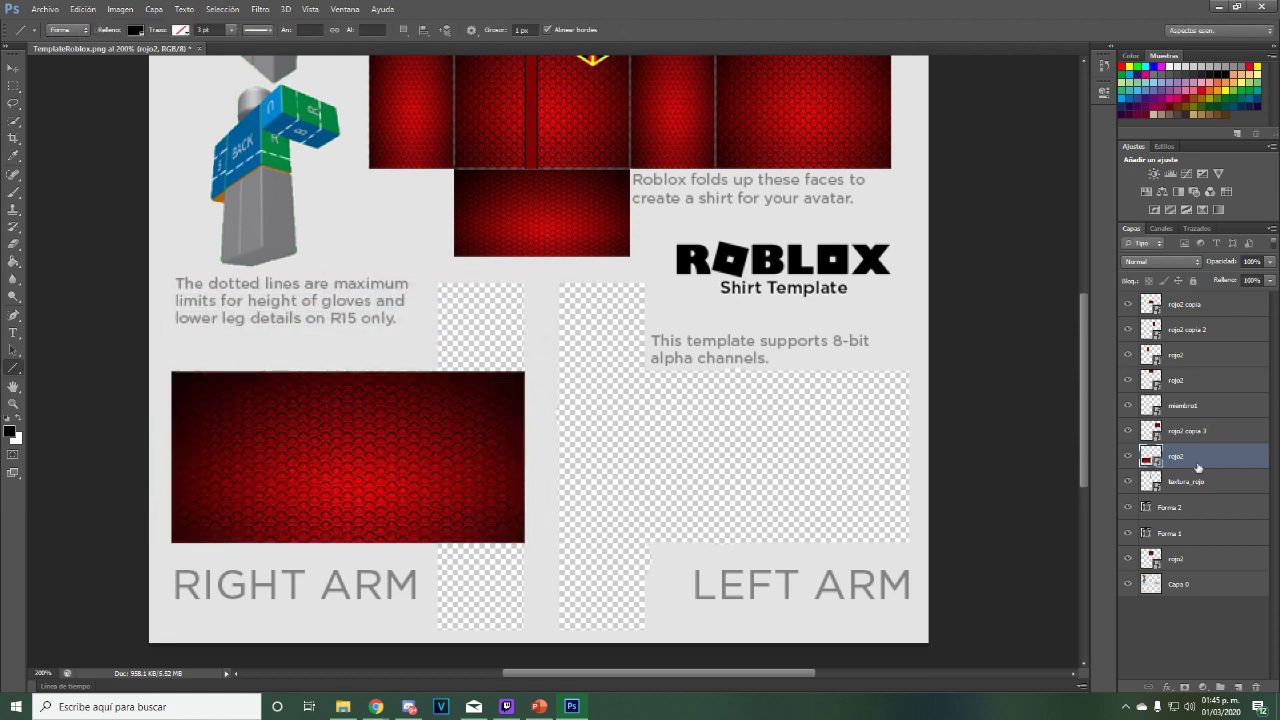
Duplicate the RIGHT ARM's rojo2 layer and move the copy onto the wide band of the LEFT ARM section.
right_click(1199, 466)
click(1045, 206)
click(757, 221)
right_click(1219, 460)
click(1070, 254)
key(ctrl+z)
click(13, 69)
drag(330, 470, 715, 470)
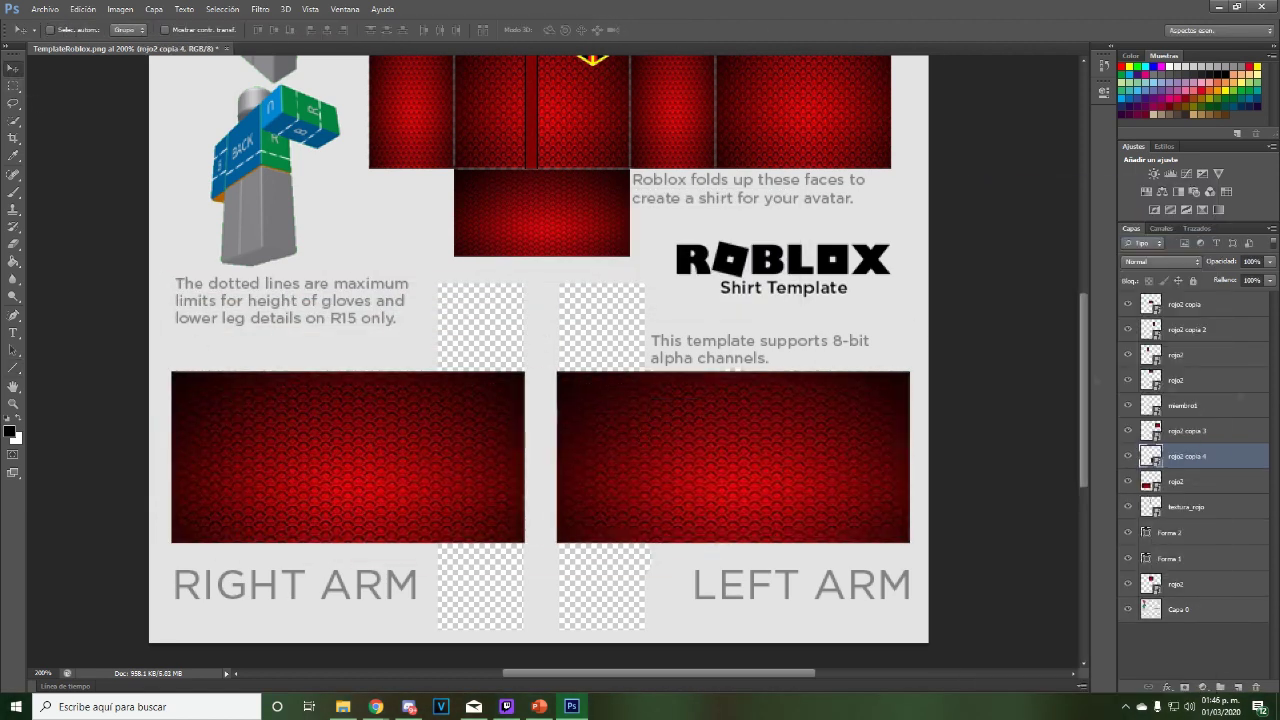
Place the rojo2 image, fit it to the square panel above the RIGHT ARM band and commit it.
drag(1279, 400, 678, 420)
drag(735, 485, 468, 341)
drag(418, 290, 475, 320)
drag(428, 273, 437, 284)
click(669, 31)
Duplicate the rojo2 layer of the RIGHT ARM's upper square and move the copy onto the LEFT ARM's upper square.
right_click(1189, 457)
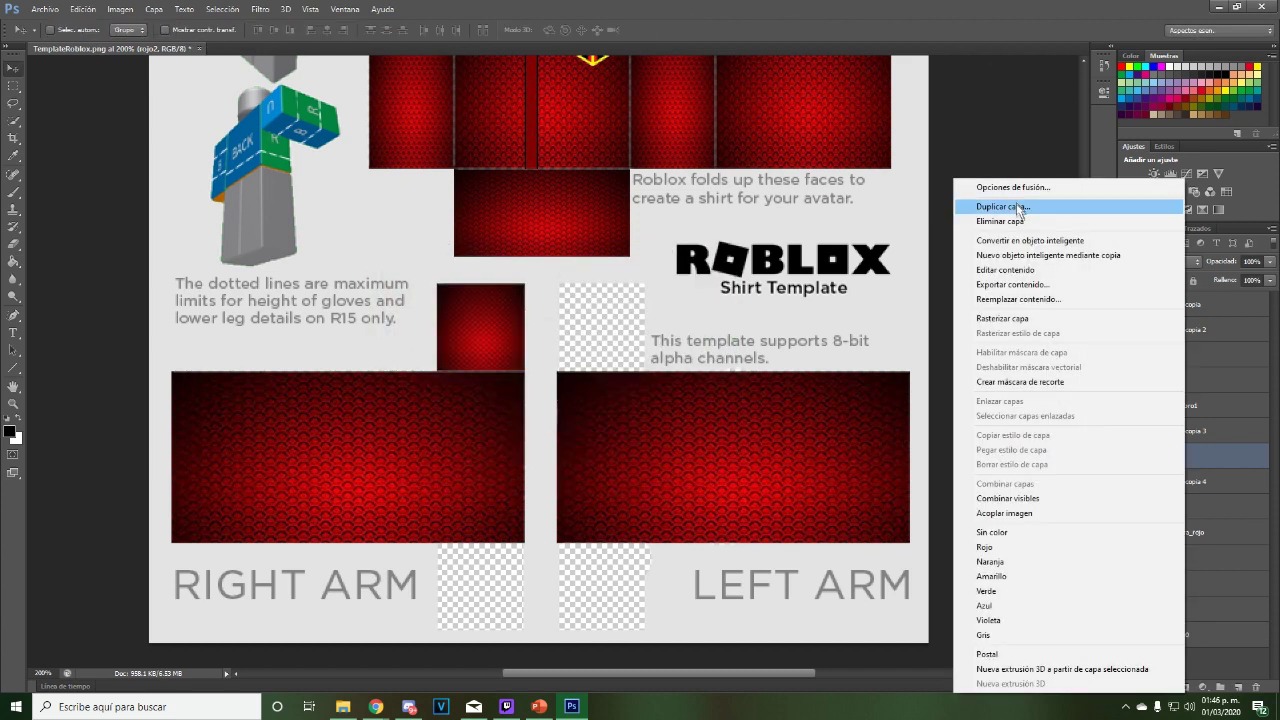
click(1022, 206)
click(757, 221)
right_click(1220, 457)
click(1090, 241)
drag(481, 327, 601, 327)
Place the rojo1 image and fit it as a thin horizontal strip across the RIGHT ARM band below its middle.
click(13, 369)
mouse_move(170, 467)
mouse_down()
mouse_move(528, 461)
mouse_move(446, 485)
mouse_move(525, 485)
mouse_up()
ctrl+click(1170, 482)
drag(1279, 400, 908, 626)
drag(943, 71, 672, 463)
drag(422, 657, 422, 485)
drag(672, 474, 525, 474)
click(669, 31)
Duplicate the rojo1 strip layer and move the copy across the LEFT ARM band at the same height.
shift+click(1203, 508)
right_click(1199, 480)
click(1038, 484)
right_click(1217, 457)
click(1050, 231)
key(Return)
right_click(1206, 456)
click(1055, 265)
key(v)
drag(400, 474, 785, 474)
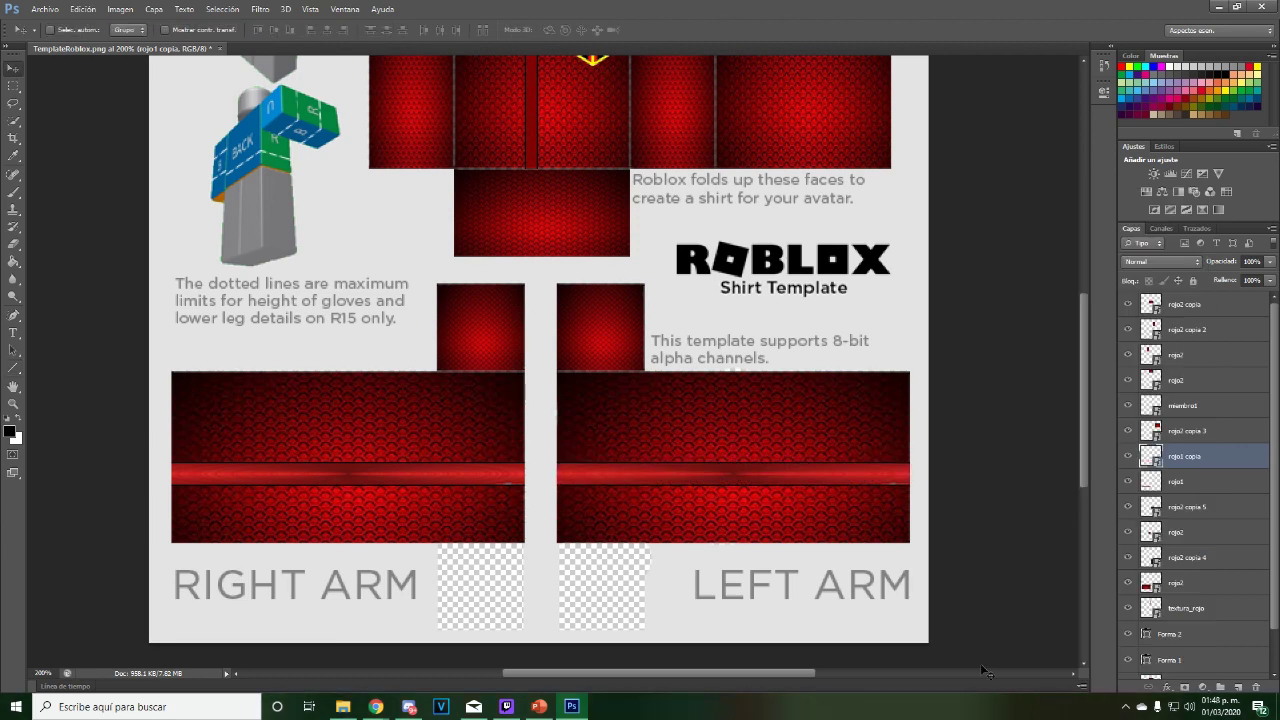
Delete the rojo2 texture layer covering the RIGHT ARM's wide band, keeping the rojo1 strip.
scroll(540, 361, up, 7)
scroll(540, 361, down, 5)
click(43, 674)
text(150)
key(Return)
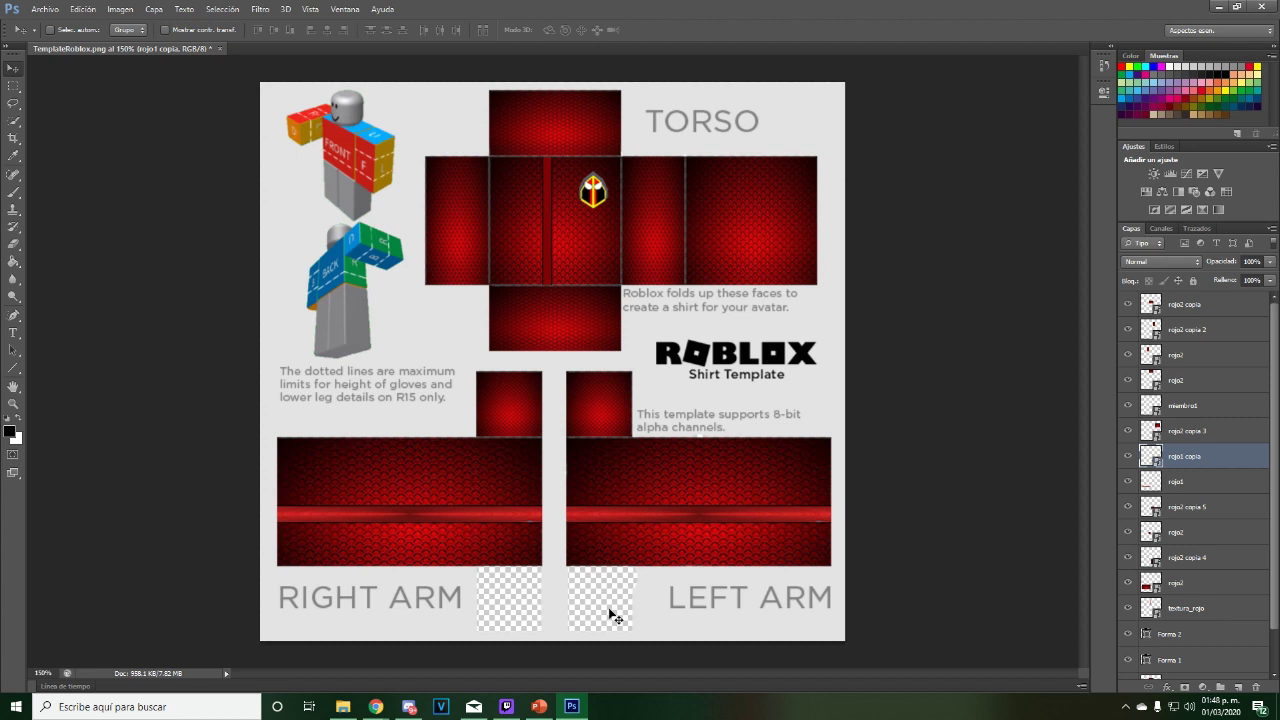
scroll(1216, 531, down, 1)
scroll(1216, 531, down, 1)
click(1208, 539)
right_click(1208, 537)
click(1110, 180)
drag(417, 548, 419, 548)
click(13, 86)
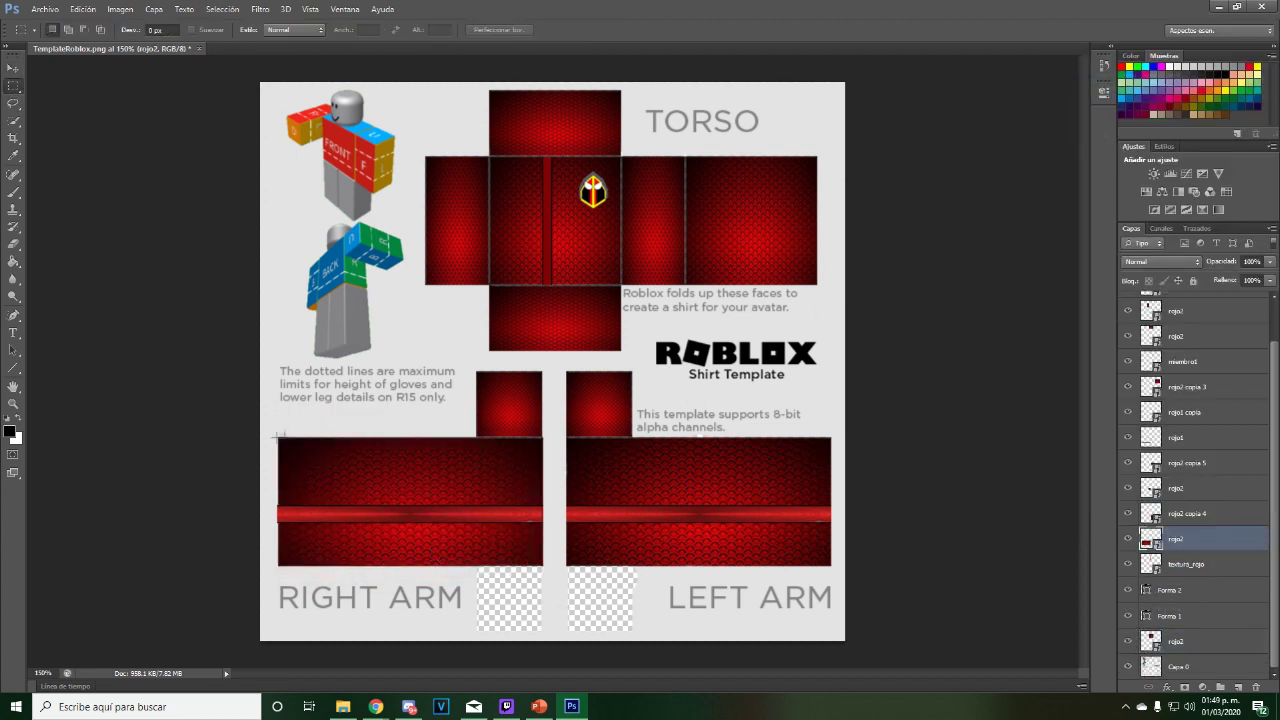
key(Delete)
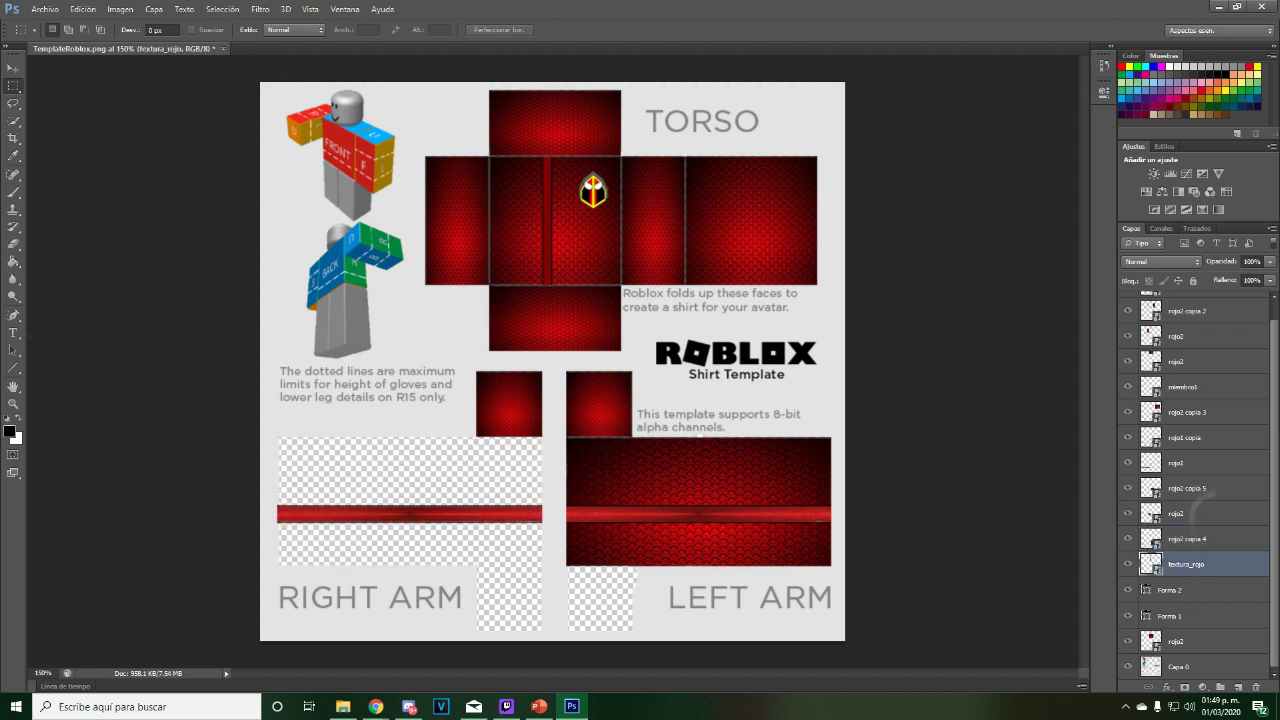
Delete the rojo2 copia 4 texture layer covering the LEFT ARM's wide band, keeping its rojo1 strip.
click(1210, 490)
mouse_move(742, 490)
mouse_down()
mouse_move(735, 447)
mouse_move(777, 484)
mouse_move(740, 489)
mouse_move(752, 529)
mouse_up()
click(13, 69)
key(ctrl+z)
click(1190, 463)
click(1208, 513)
key(ctrl+z)
key(ctrl+d)
click(1222, 539)
key(Delete)
Place the rojo2 image on the RIGHT ARM band, ending it about 3.32 cm down, just below the rojo1 strip.
drag(330, 470, 320, 477)
drag(454, 347, 307, 513)
drag(268, 437, 278, 437)
drag(411, 620, 416, 533)
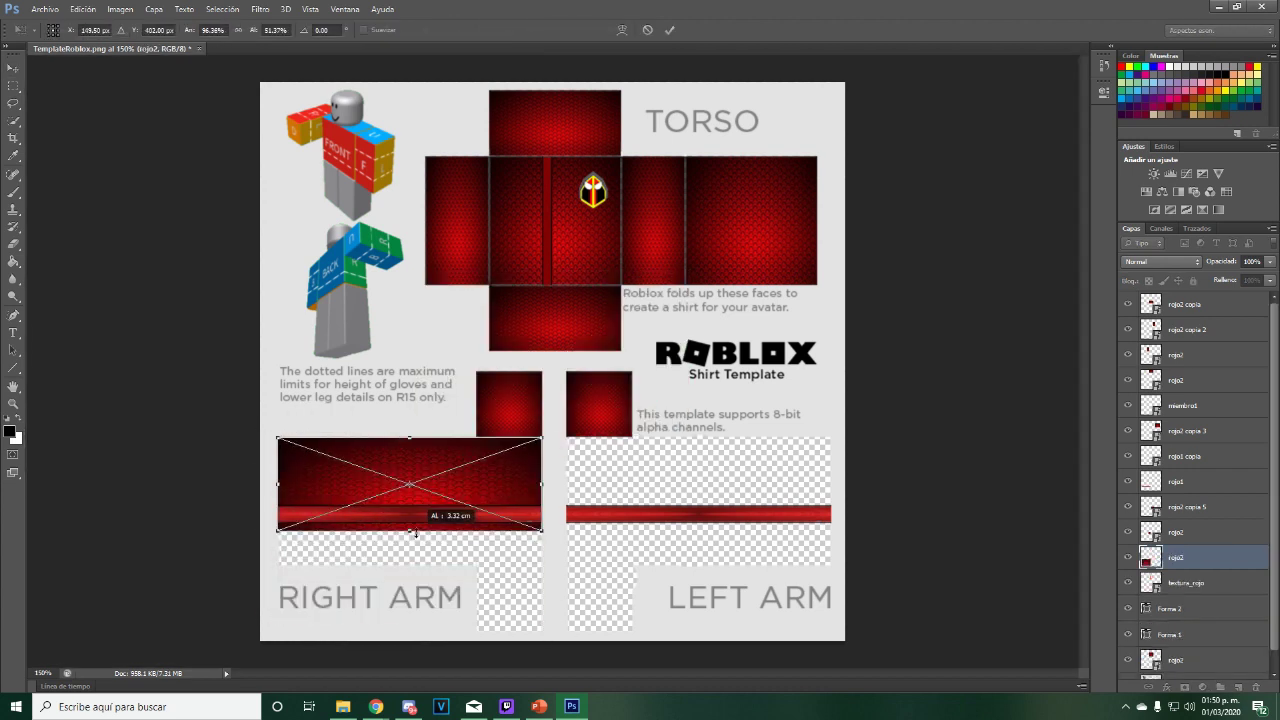
click(670, 30)
Duplicate the RIGHT ARM's shortened rojo2 layer and align the copy on the LEFT ARM band.
right_click(1200, 558)
click(1130, 69)
click(765, 217)
right_click(1200, 558)
drag(394, 490, 669, 490)
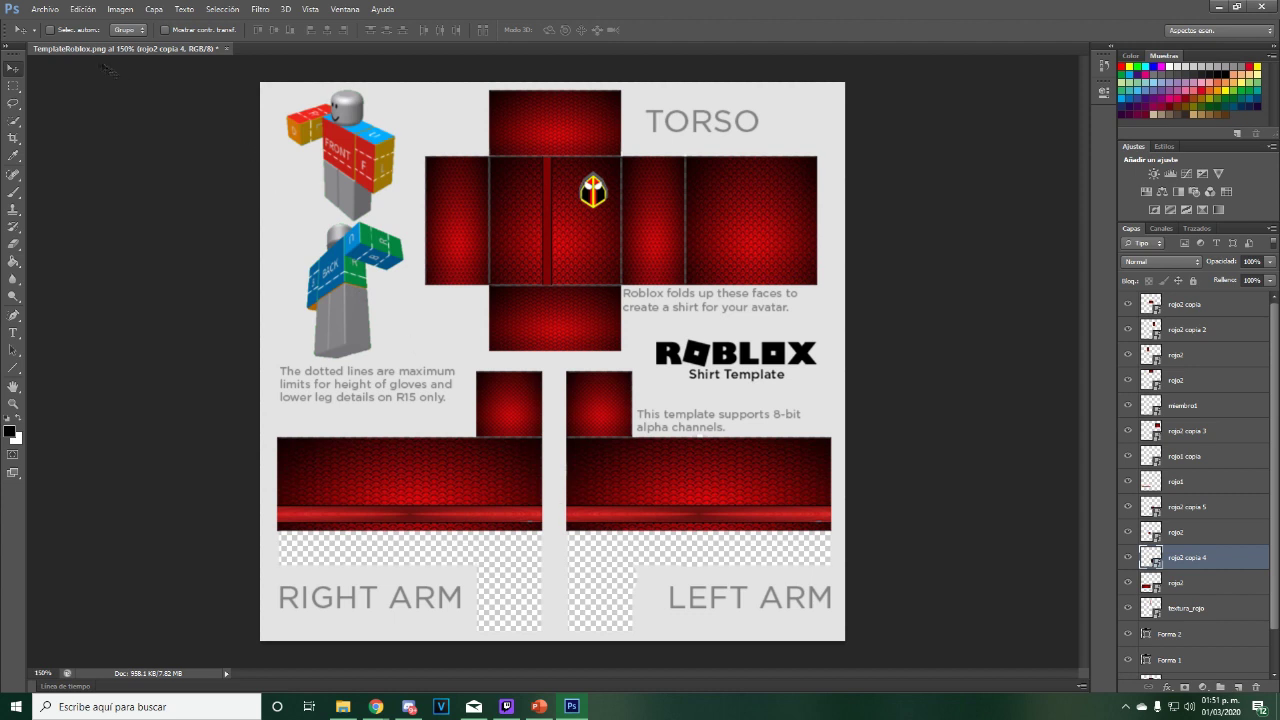
Save the shirt as a PNG copy named especial_shinji in the video de youtube folder, accepting the PNG options.
click(45, 9)
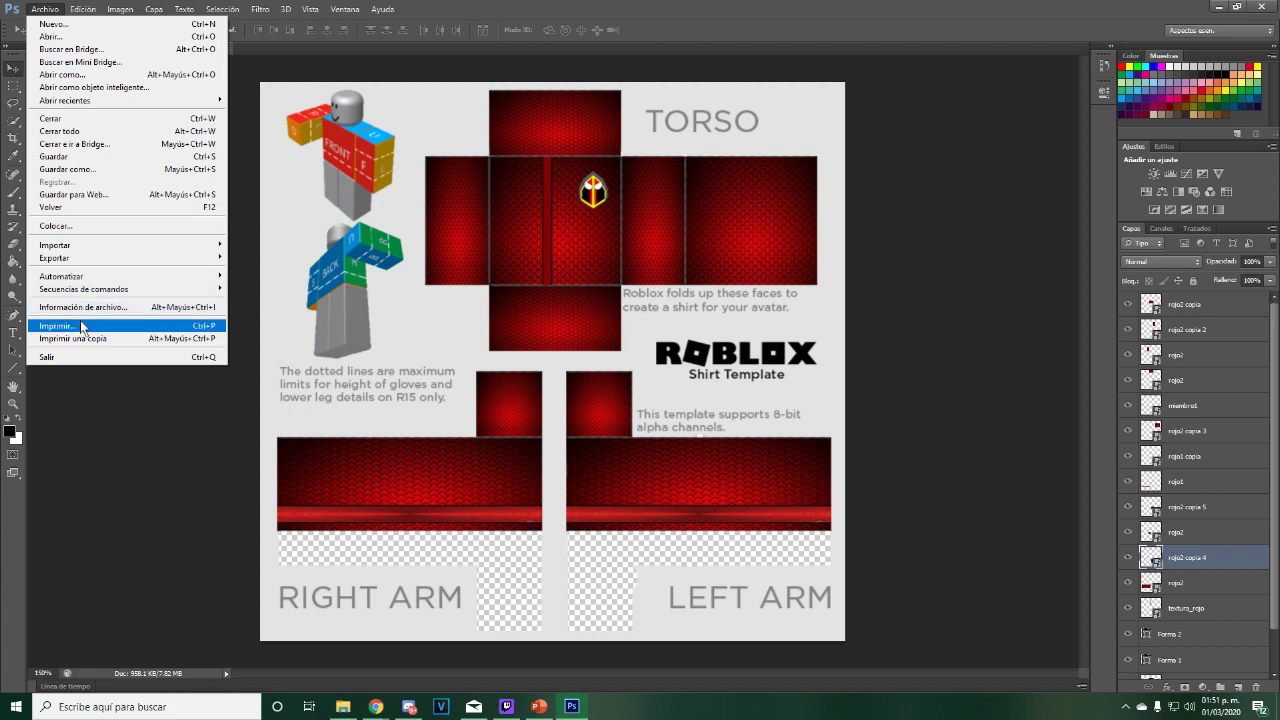
click(91, 170)
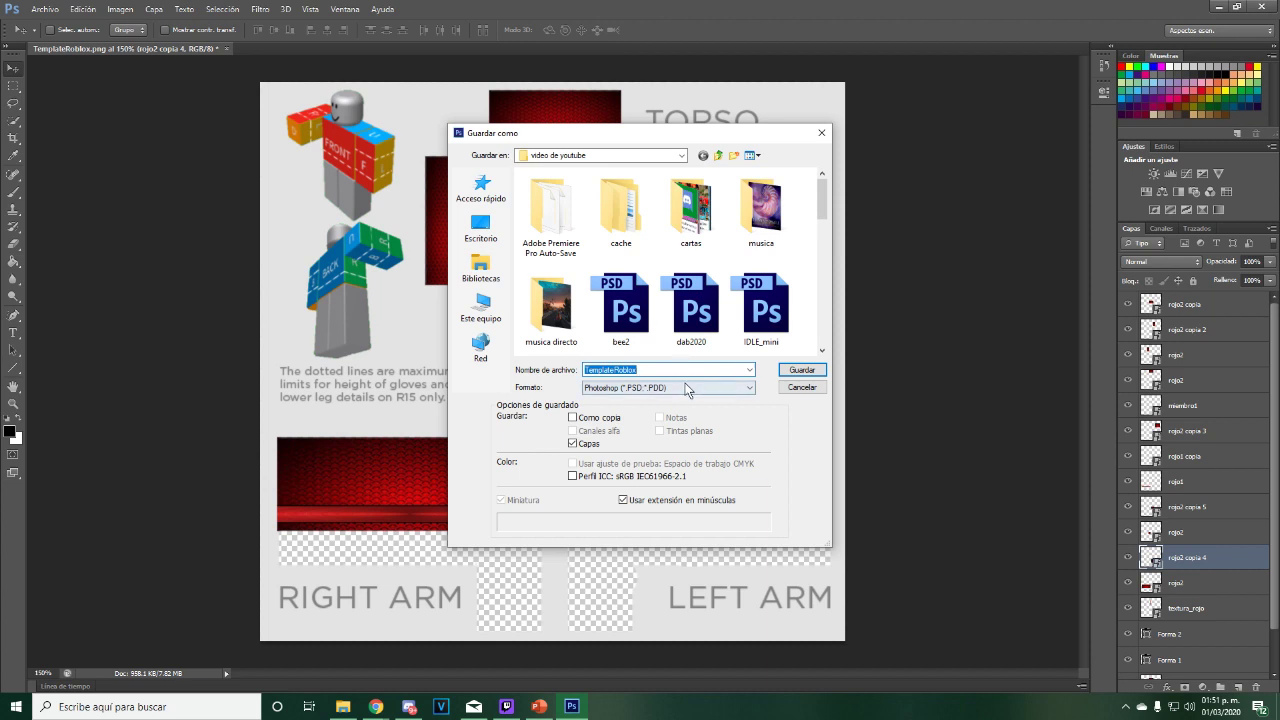
click(694, 389)
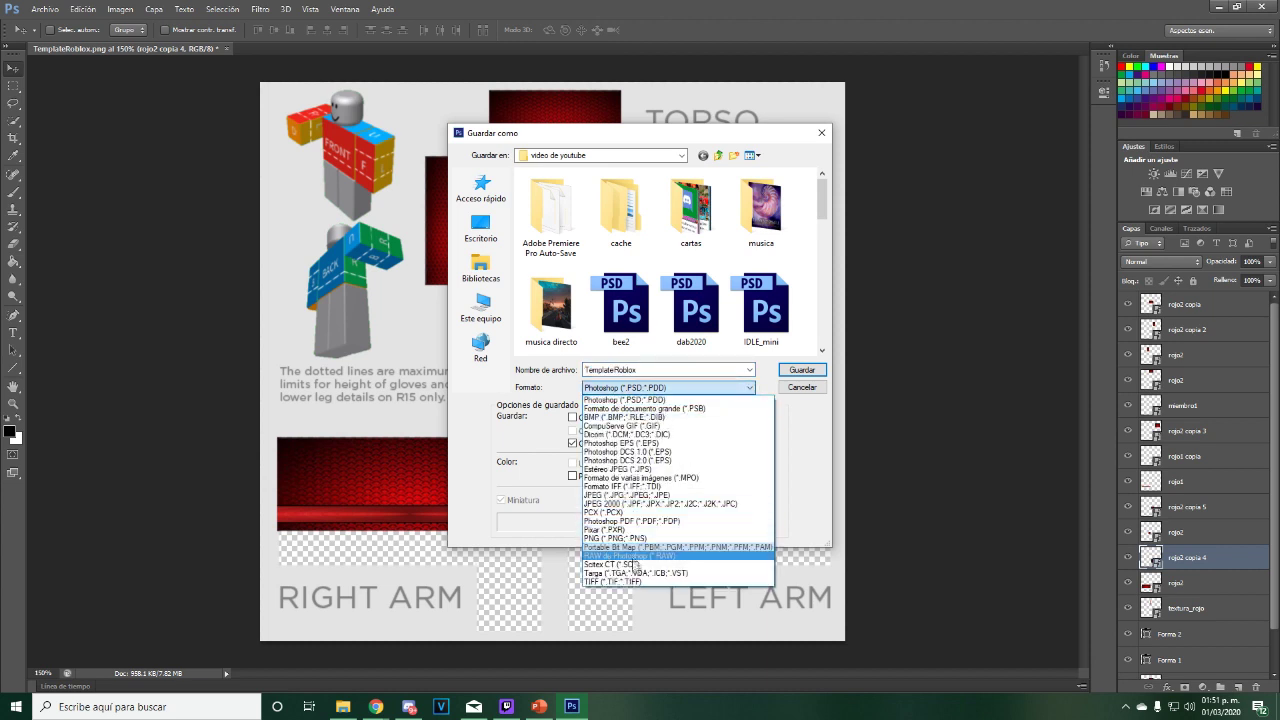
click(634, 539)
drag(664, 369, 546, 370)
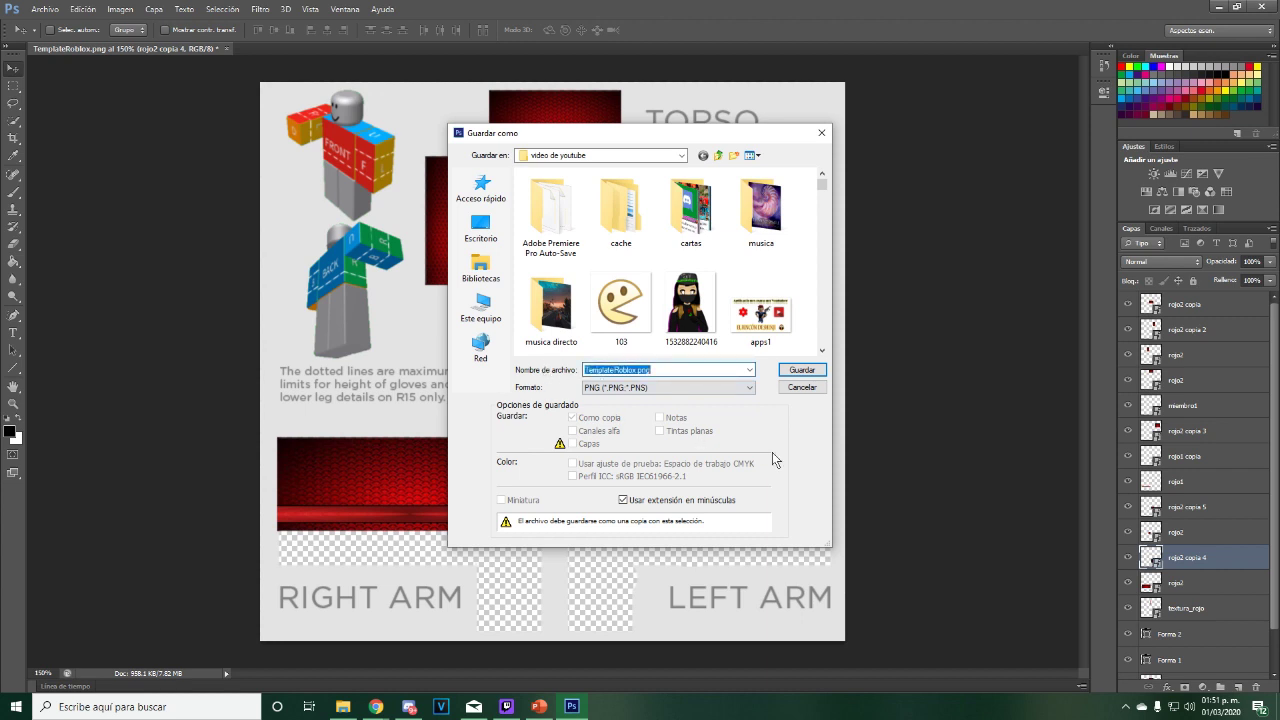
text(espec)
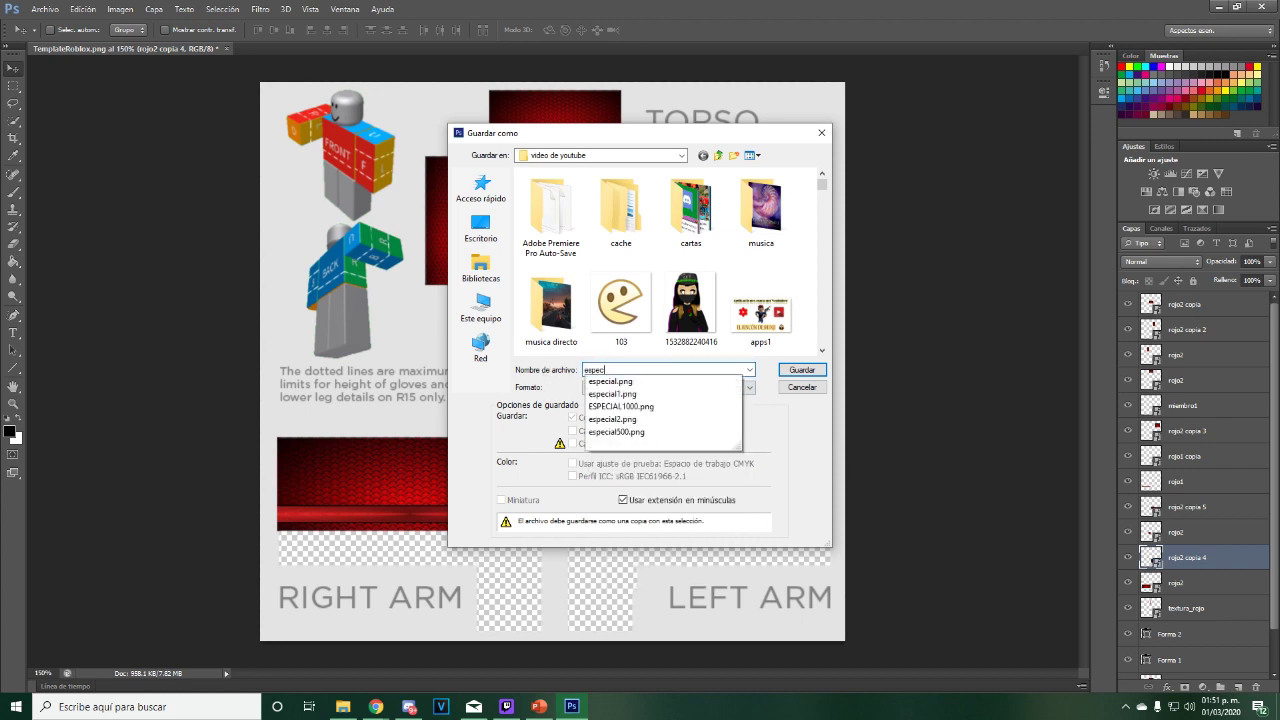
text(ial_s)
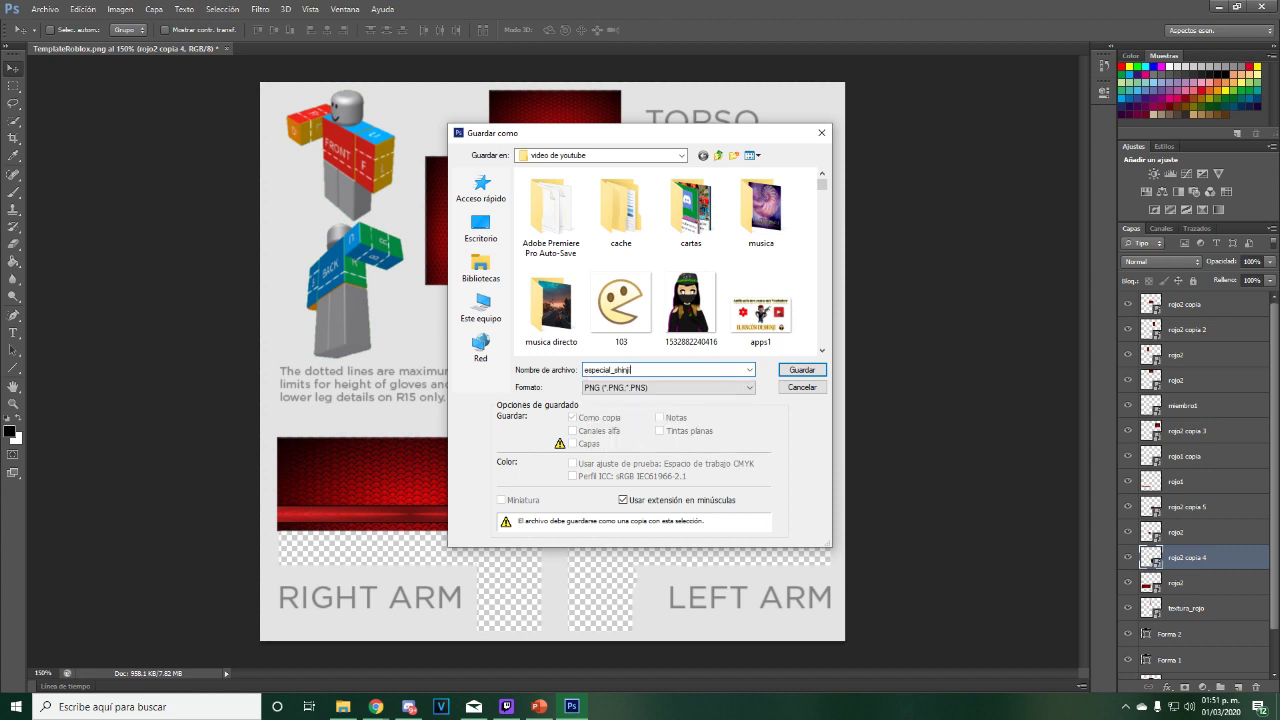
text(hinji)
key(Return)
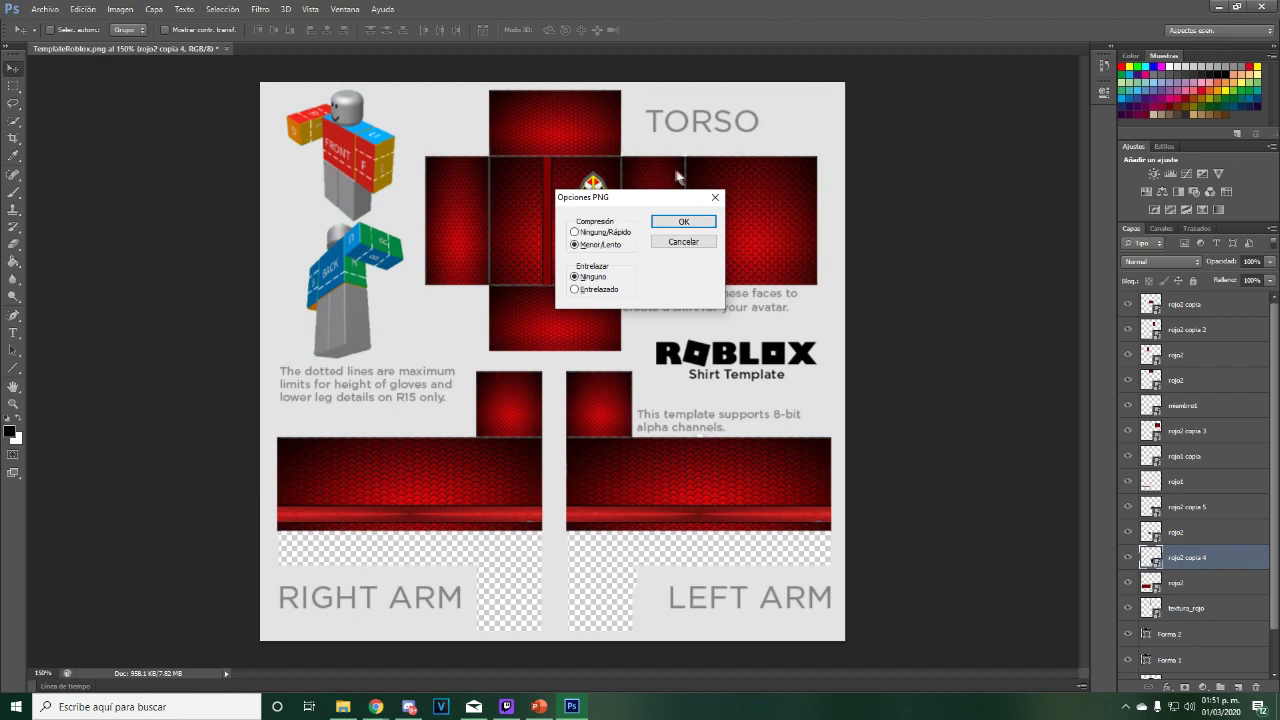
click(684, 221)
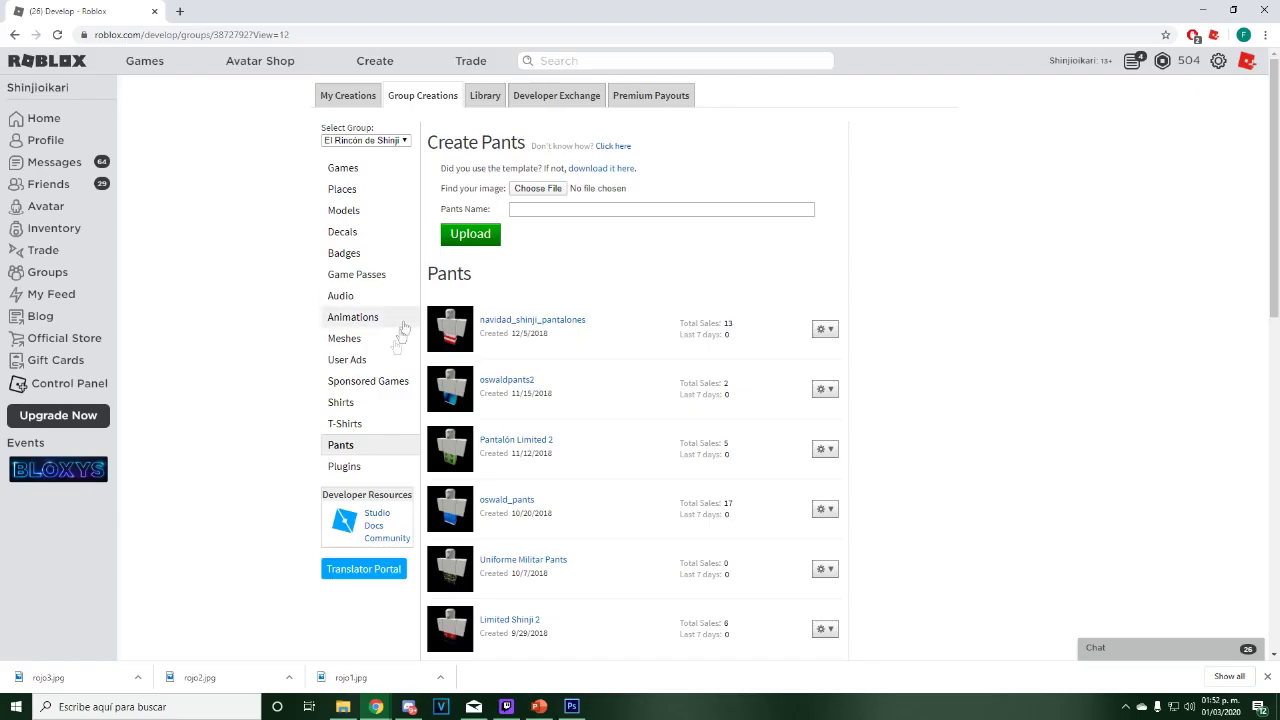
Open the Shirts section of the Roblox group creations in Chrome and start choosing the shirt's image file.
click(358, 405)
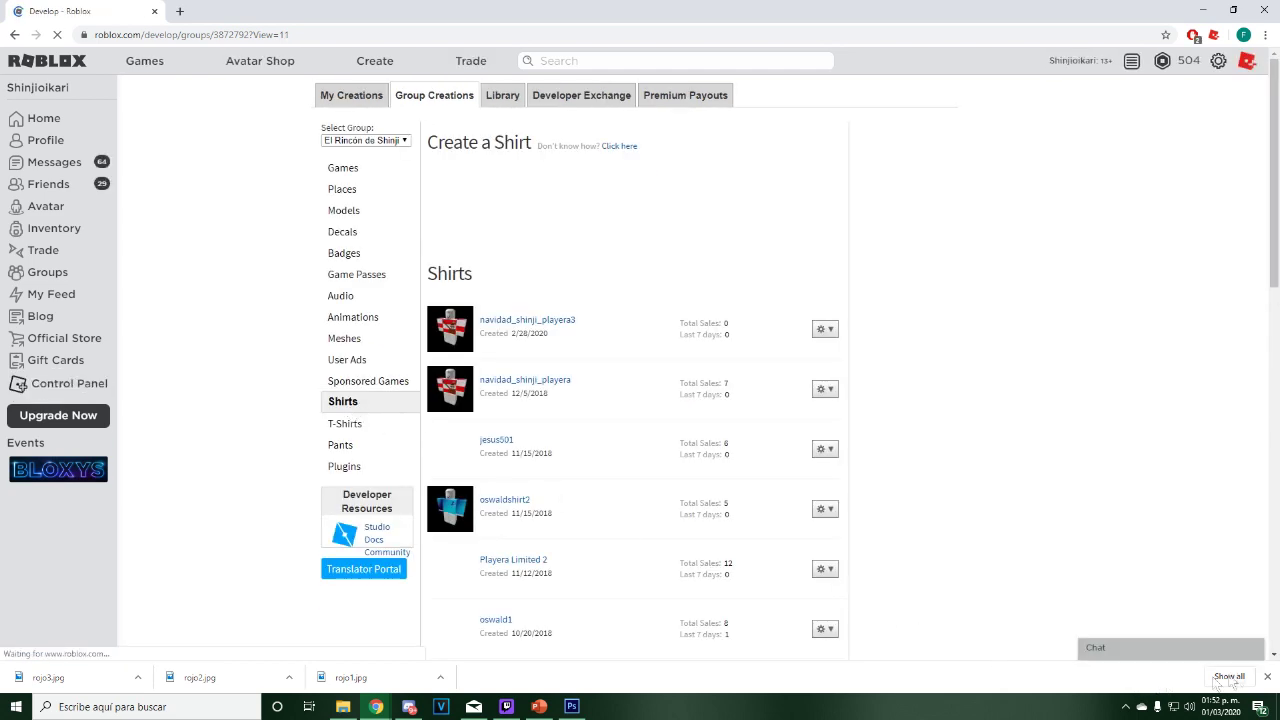
click(1267, 677)
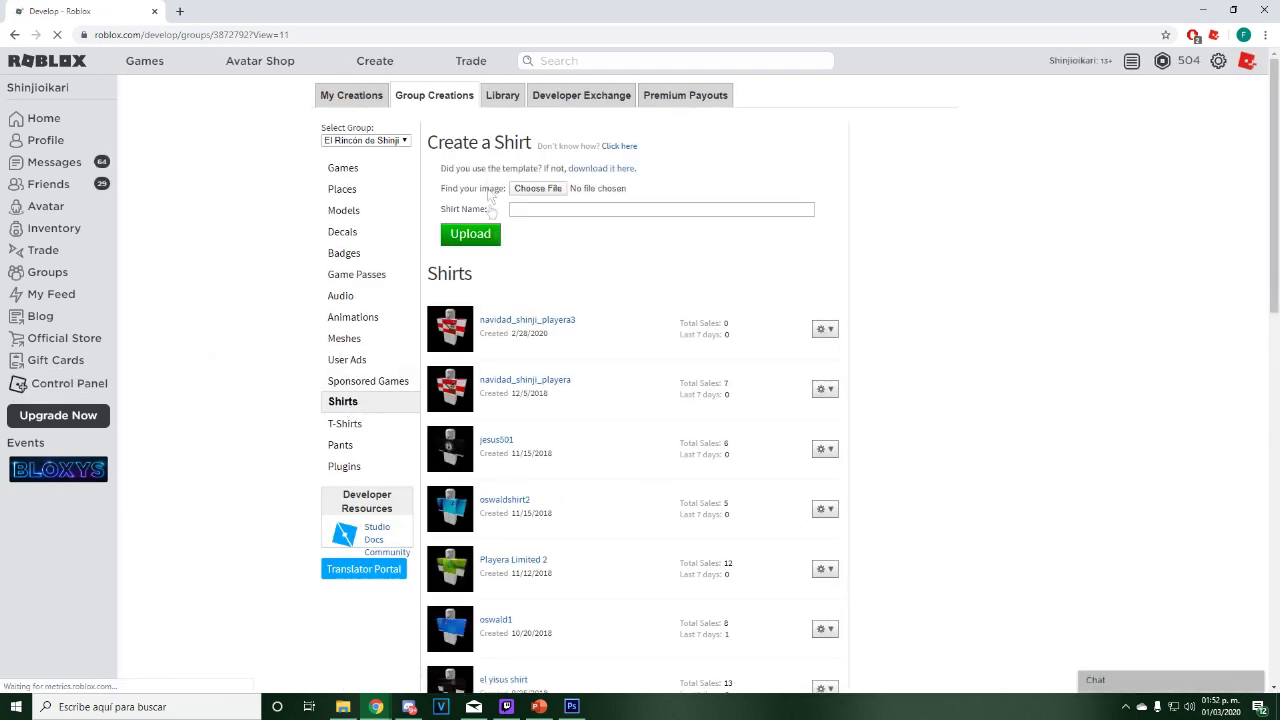
click(550, 189)
Look through the video de youtube folder, mainly the files starting with s, for the saved shirt image.
click(373, 115)
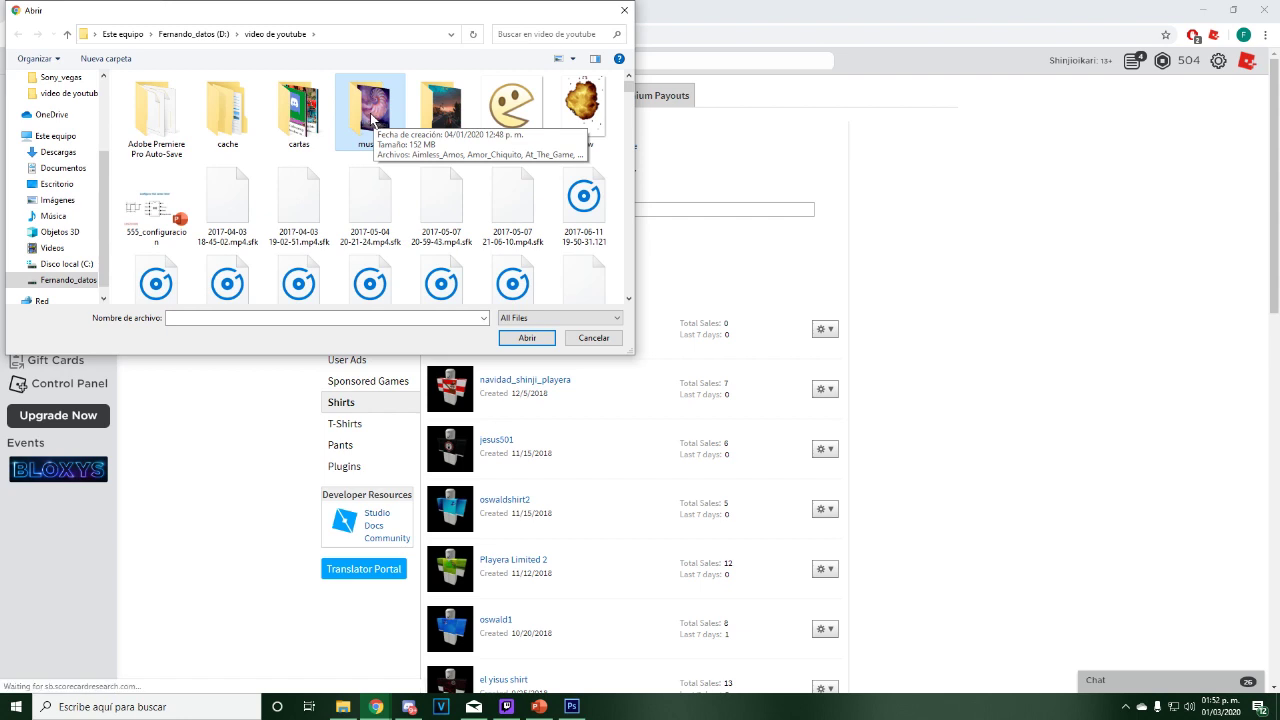
key(p)
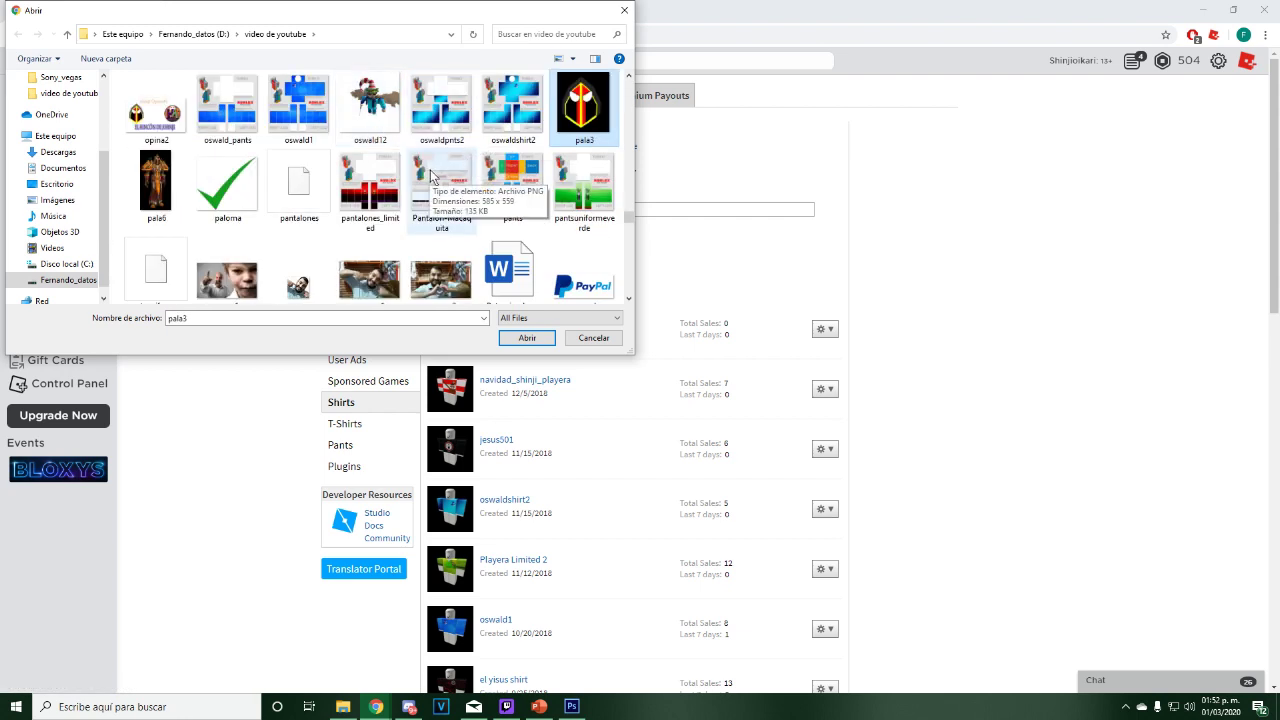
key(s)
click(388, 124)
scroll(426, 171, down, 2)
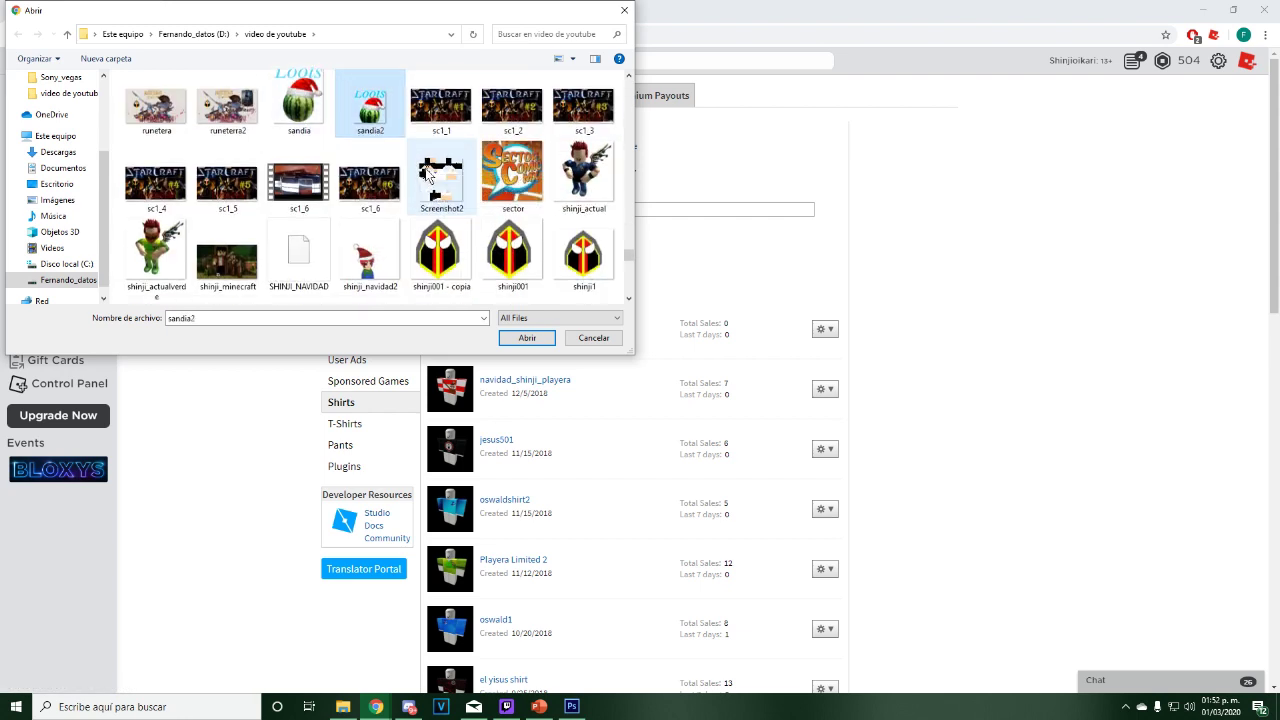
scroll(425, 175, down, 5)
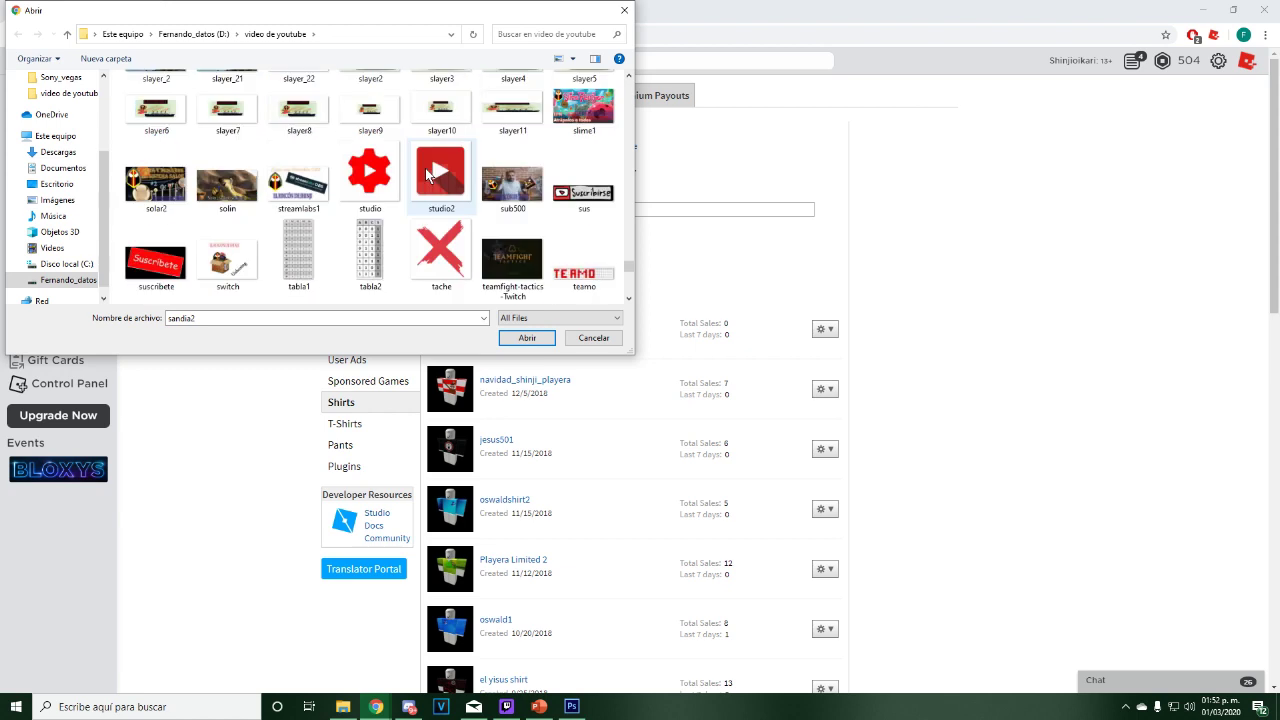
key(s)
key(s)
key(s)
key(s)
key(s)
key(s)
key(s)
key(s)
key(s)
key(s)
key(s)
key(s)
key(s)
key(s)
key(s)
key(s)
key(s)
key(s)
key(s)
key(s)
scroll(427, 175, down, 1)
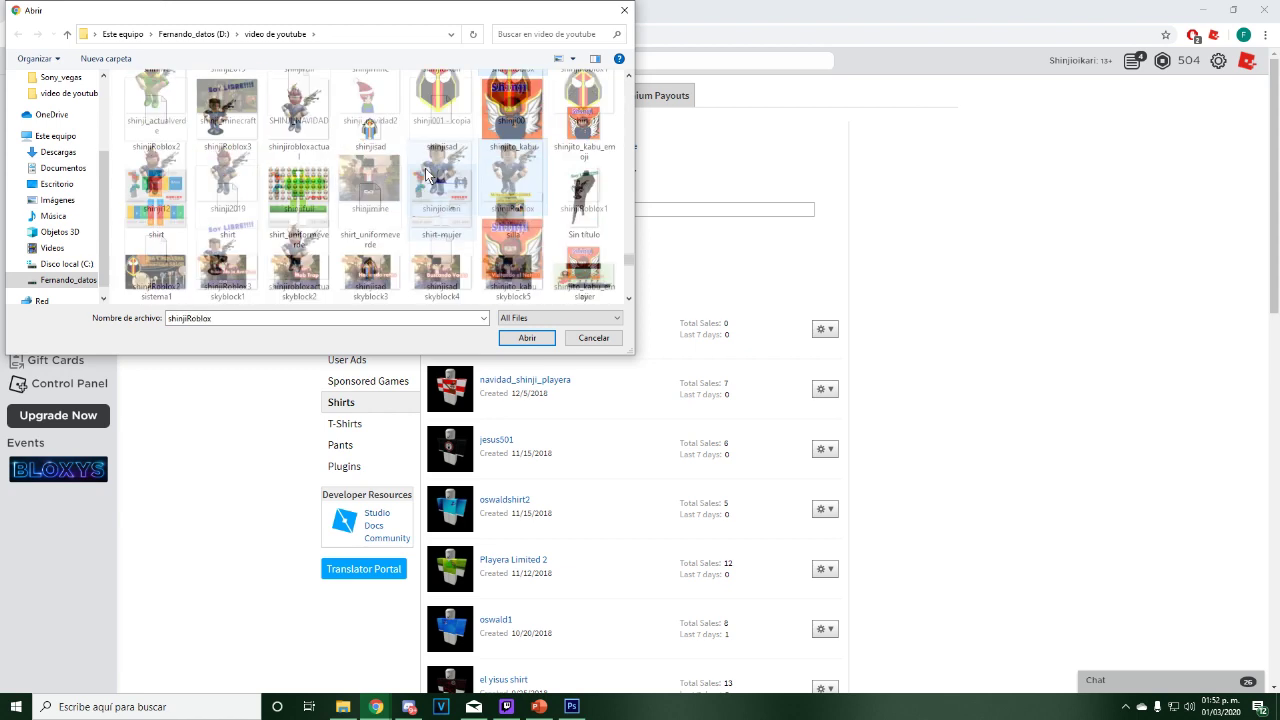
scroll(425, 175, down, 5)
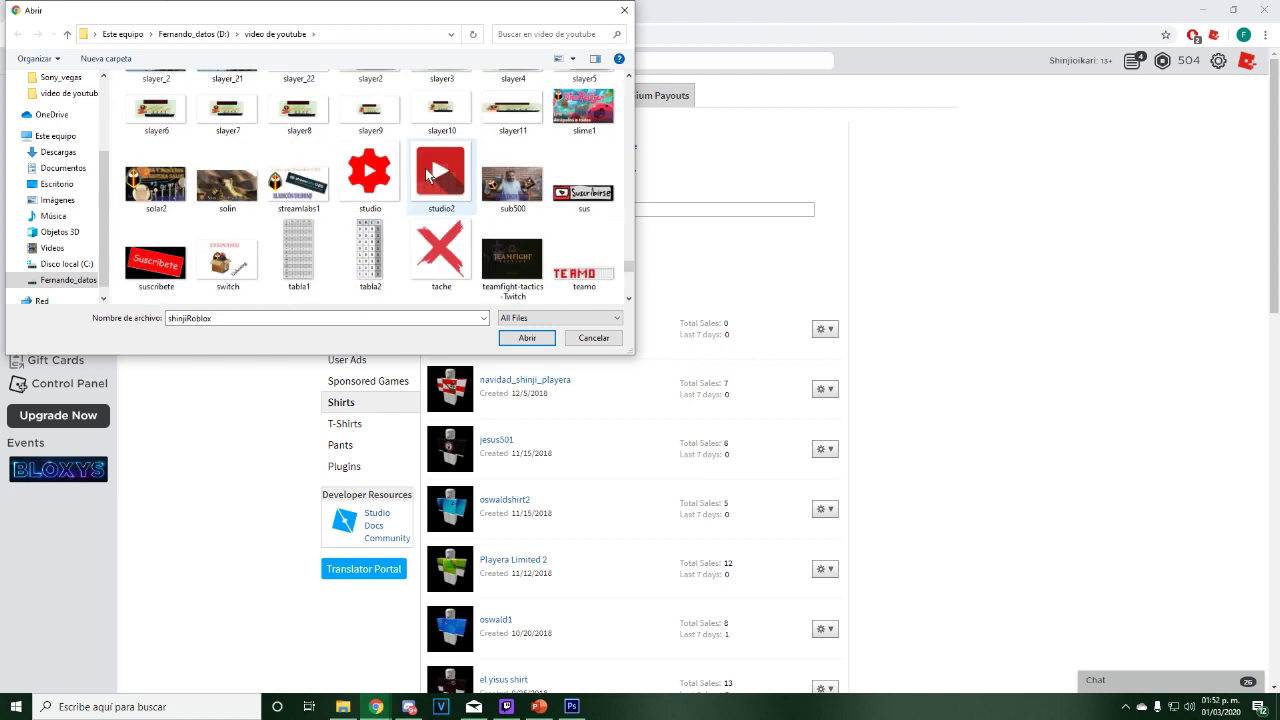
scroll(425, 175, down, 3)
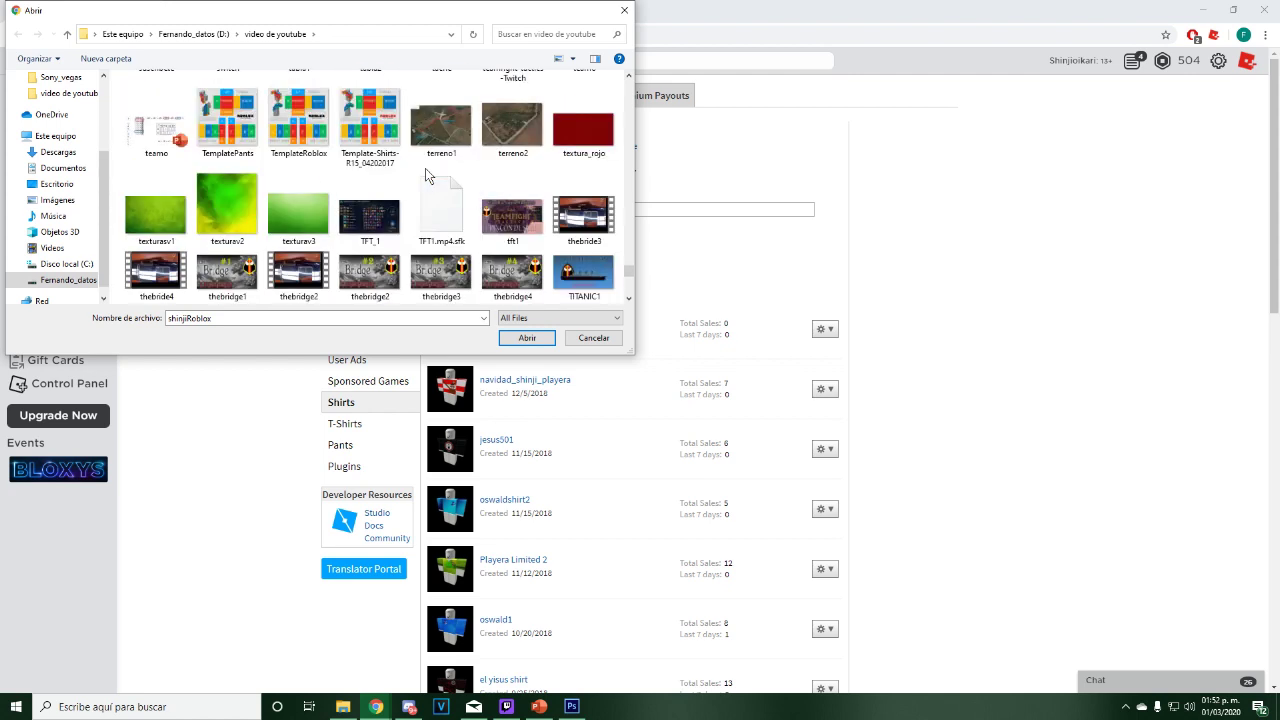
scroll(425, 175, down, 2)
key(s)
key(s)
key(s)
key(Right)
key(Right)
key(Right)
key(Right)
key(Right)
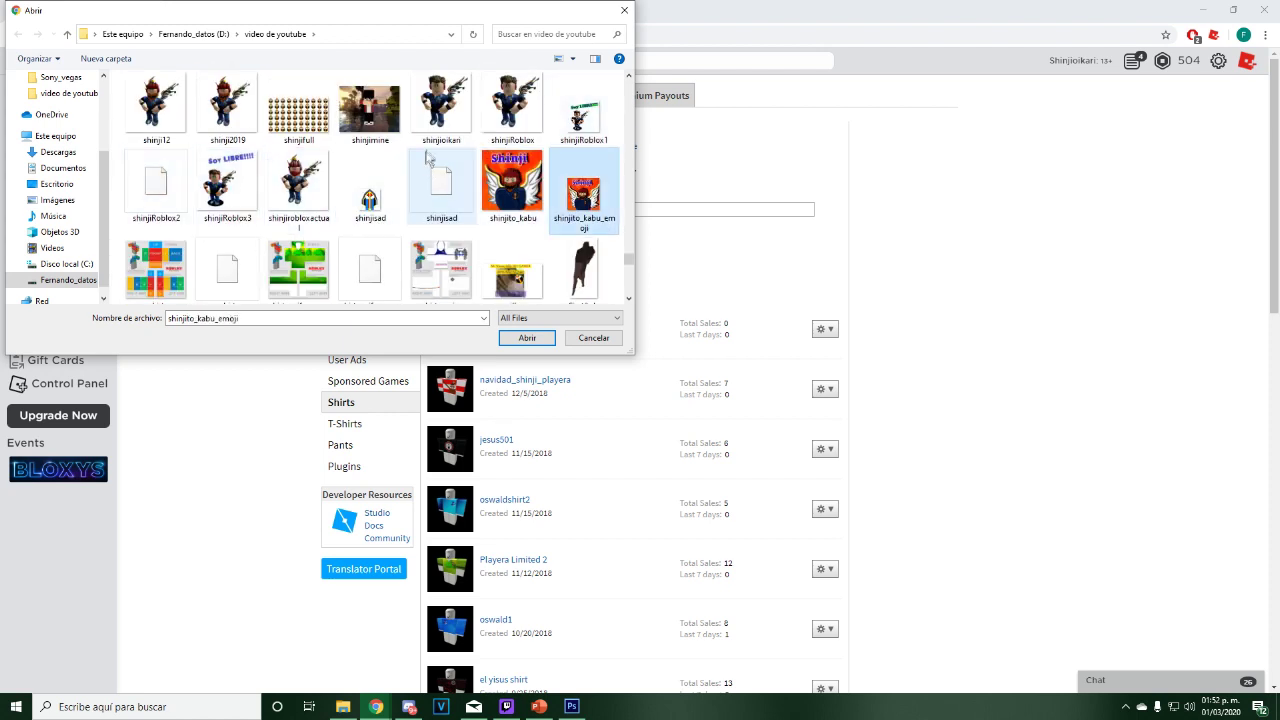
click(425, 170)
click(426, 147)
Look through the files starting with e in the video de youtube folder for the saved shirt image.
scroll(472, 190, up, 3)
scroll(474, 190, up, 10)
click(448, 115)
key(e)
key(e)
key(e)
key(e)
key(e)
key(e)
key(e)
key(e)
key(e)
key(e)
key(e)
key(e)
key(e)
key(e)
key(e)
key(e)
key(e)
key(e)
key(e)
key(e)
key(e)
key(e)
key(e)
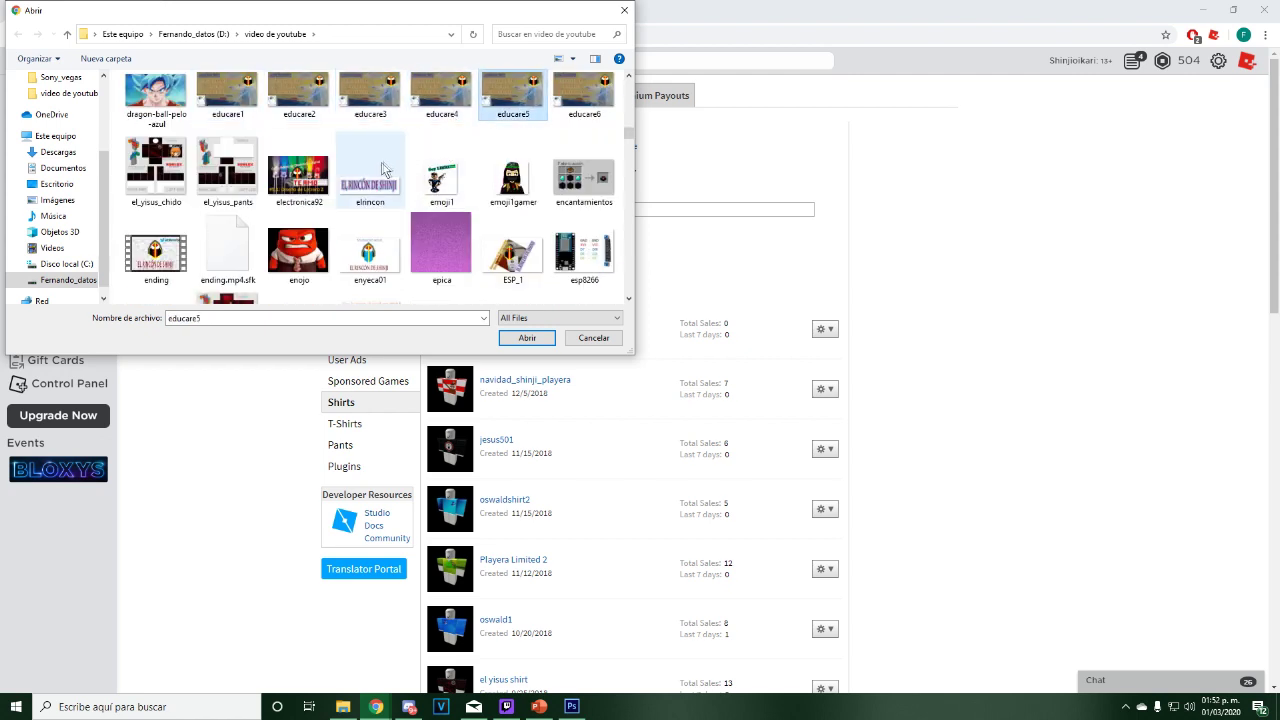
key(e)
key(e)
key(e)
key(e)
key(e)
key(e)
key(e)
key(e)
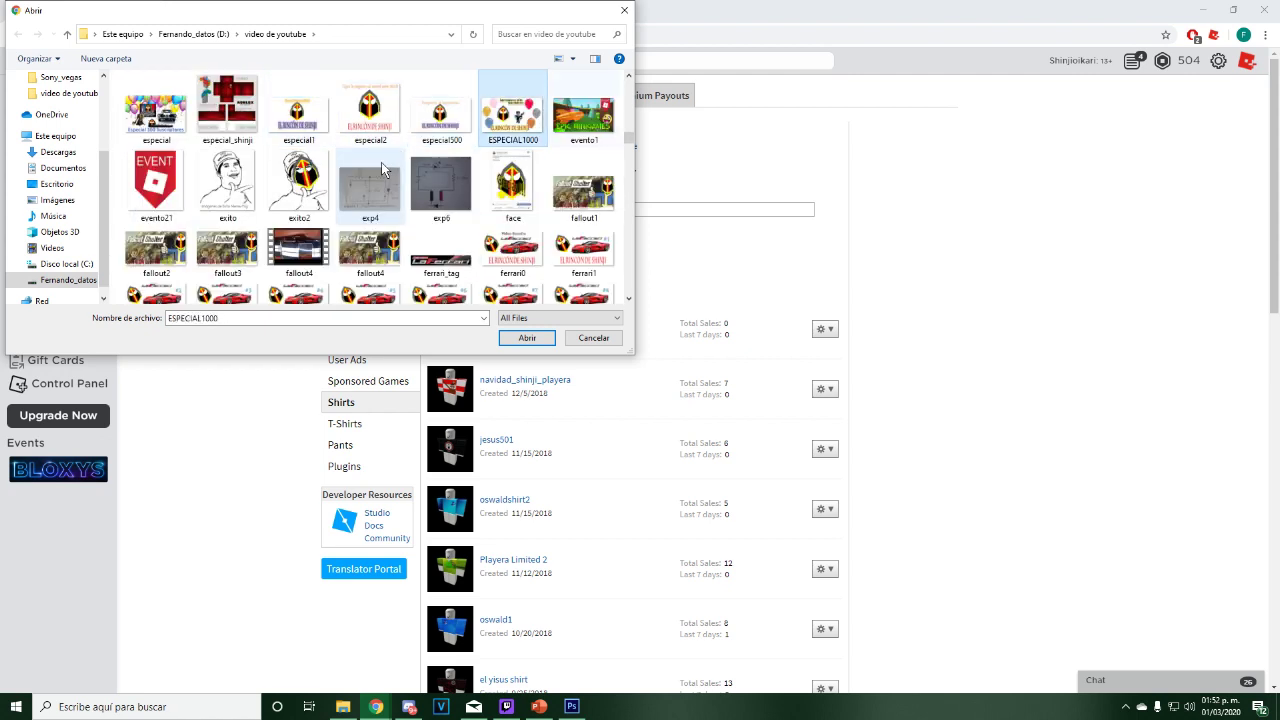
Choose the especial_shinji file from the video de youtube folder as the shirt's image.
key(Right)
key(Right)
key(Right)
key(Right)
key(Right)
key(Right)
key(Right)
key(Right)
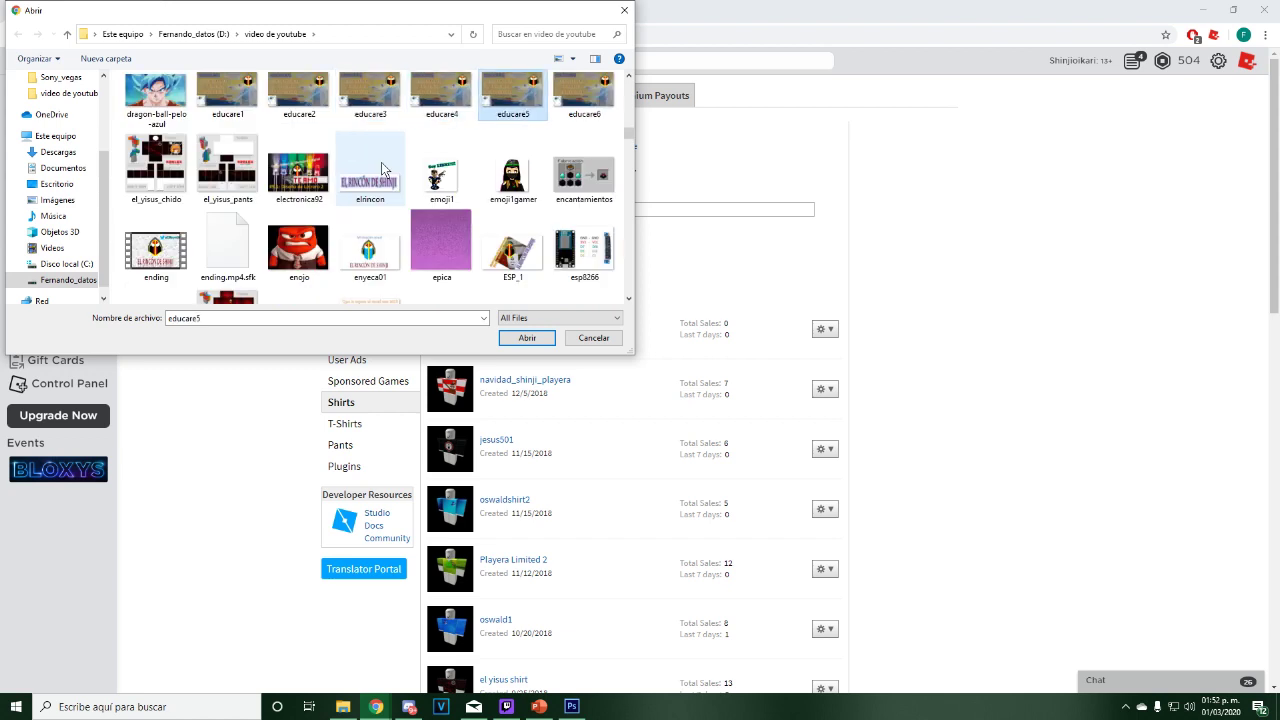
key(Right)
key(Right)
key(Right)
key(Right)
key(Right)
key(Right)
key(Right)
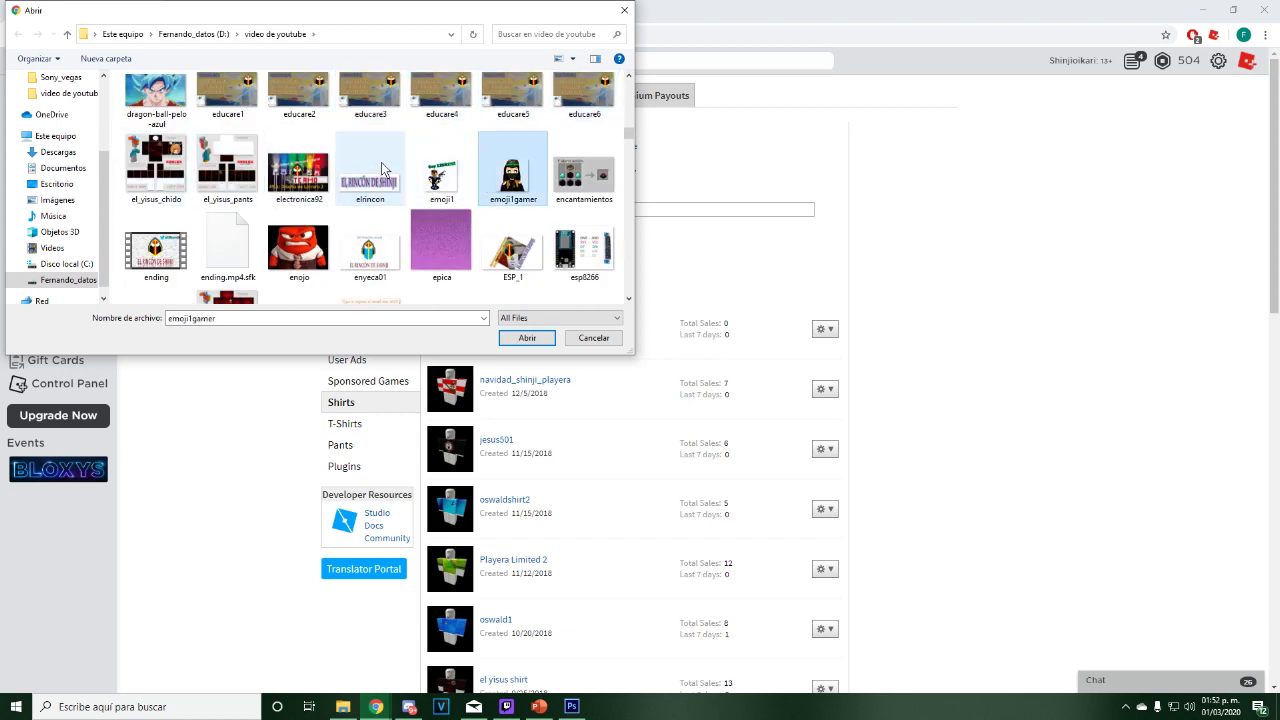
key(Right)
key(Right)
key(Right)
key(Right)
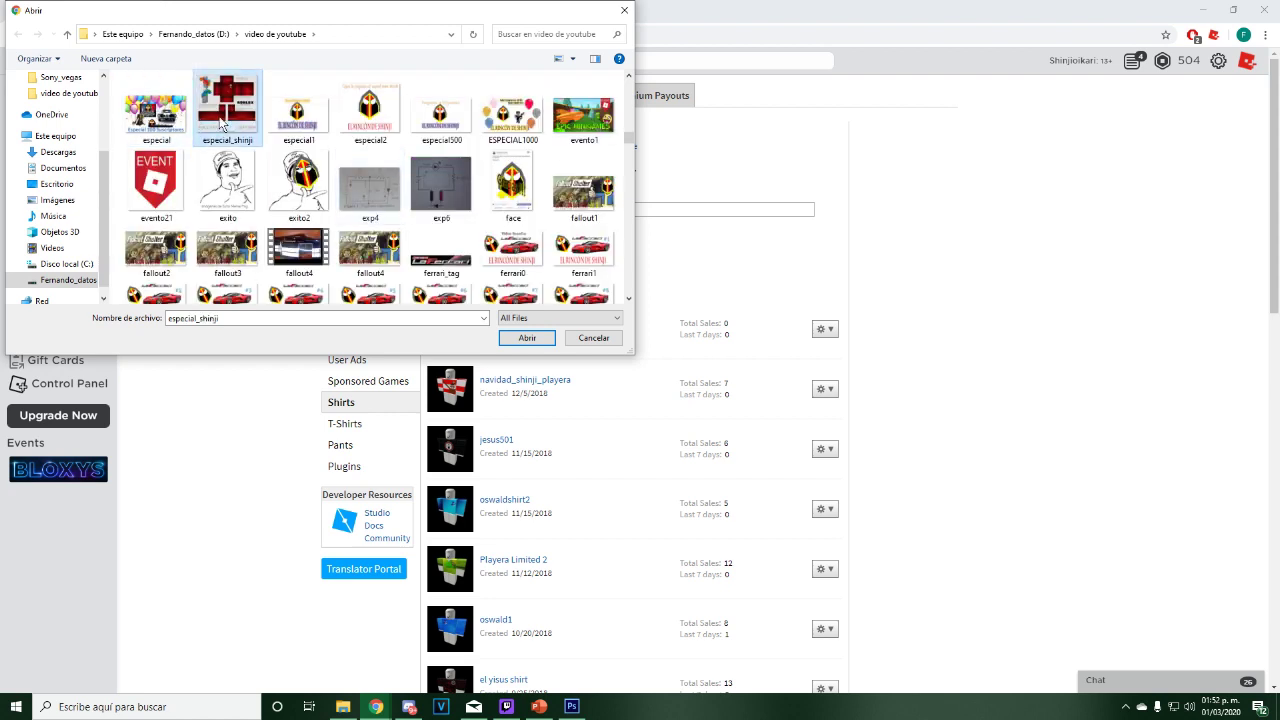
click(505, 338)
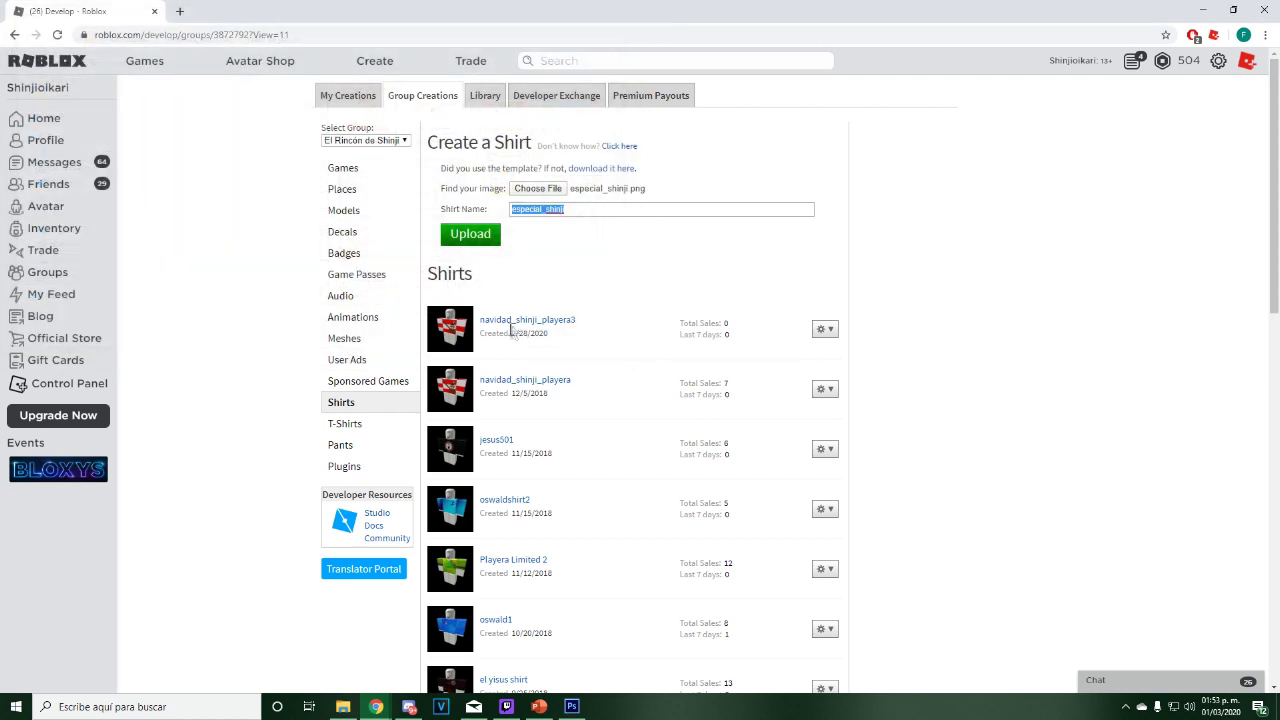
Start editing the end of the shirt's name in the Create a Shirt form.
click(585, 208)
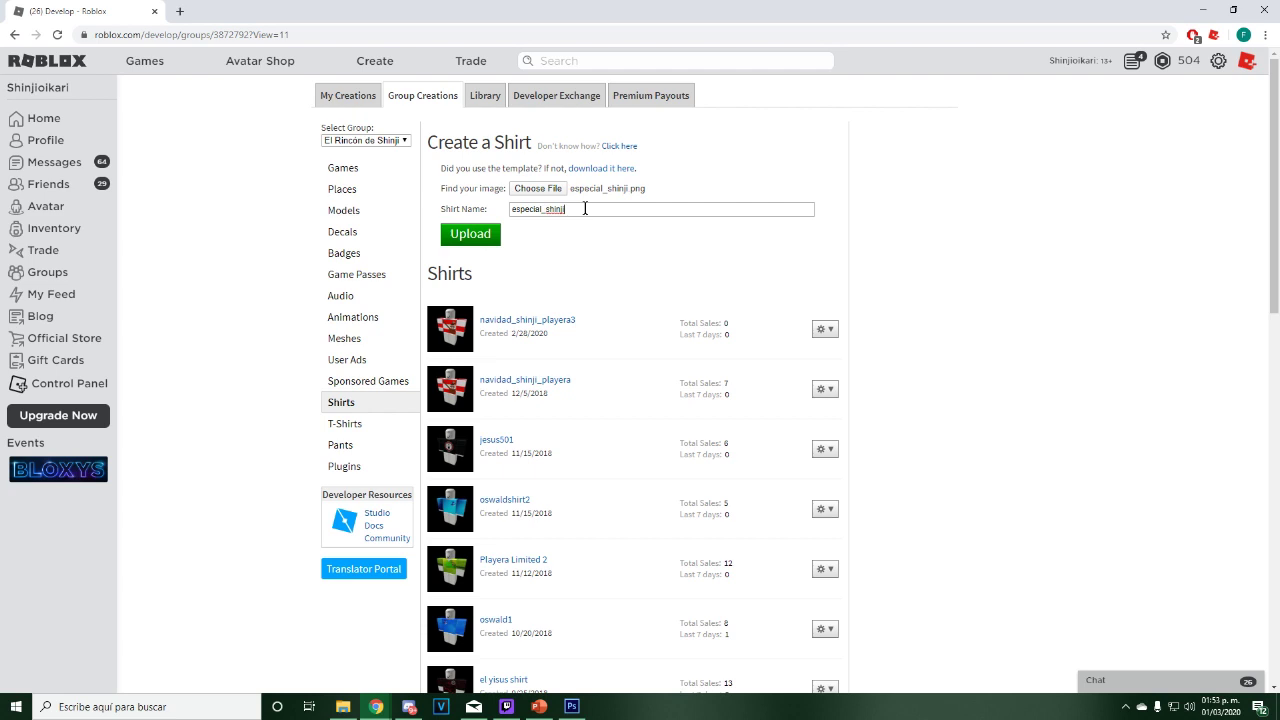